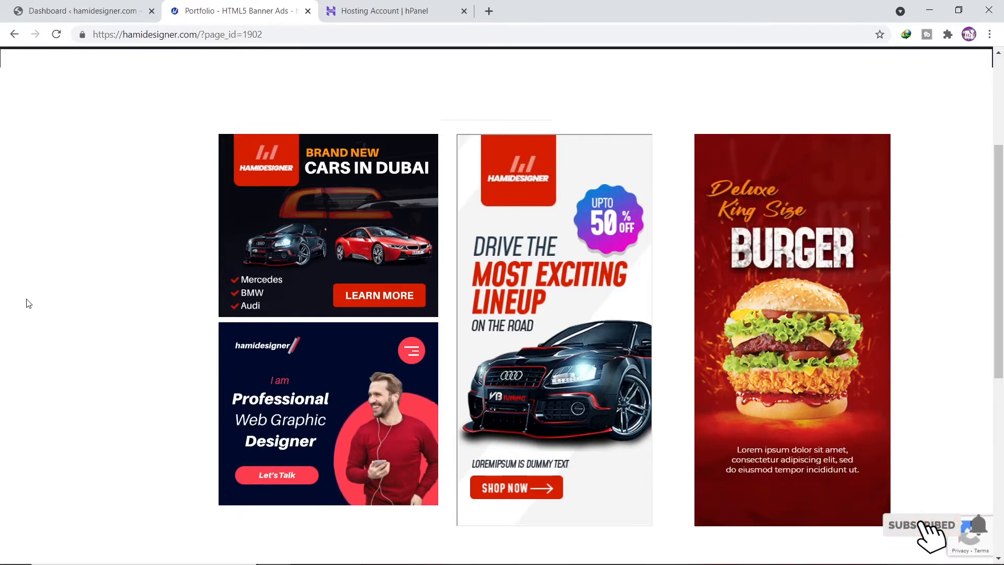
scroll(28, 303, down, 1)
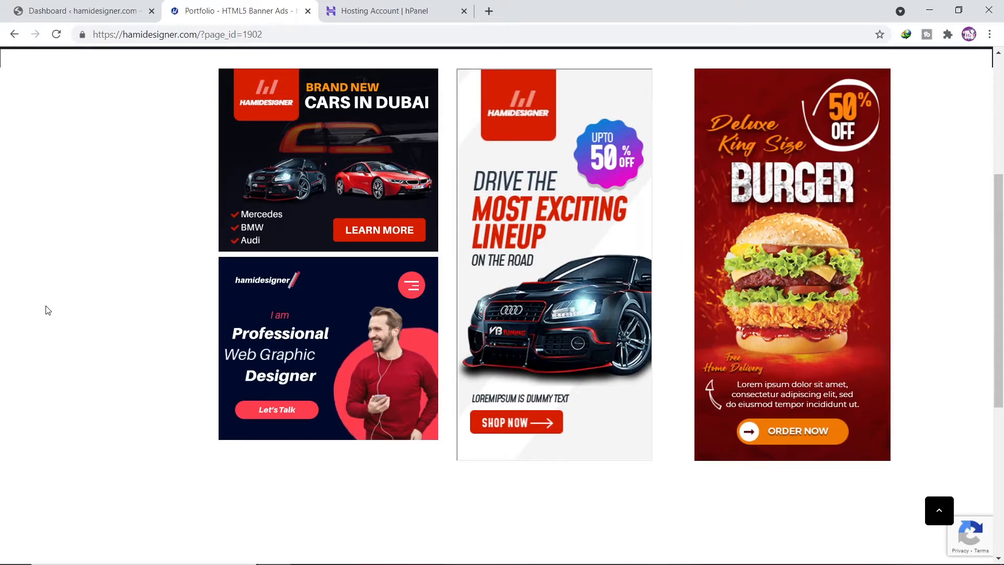
scroll(179, 289, up, 1)
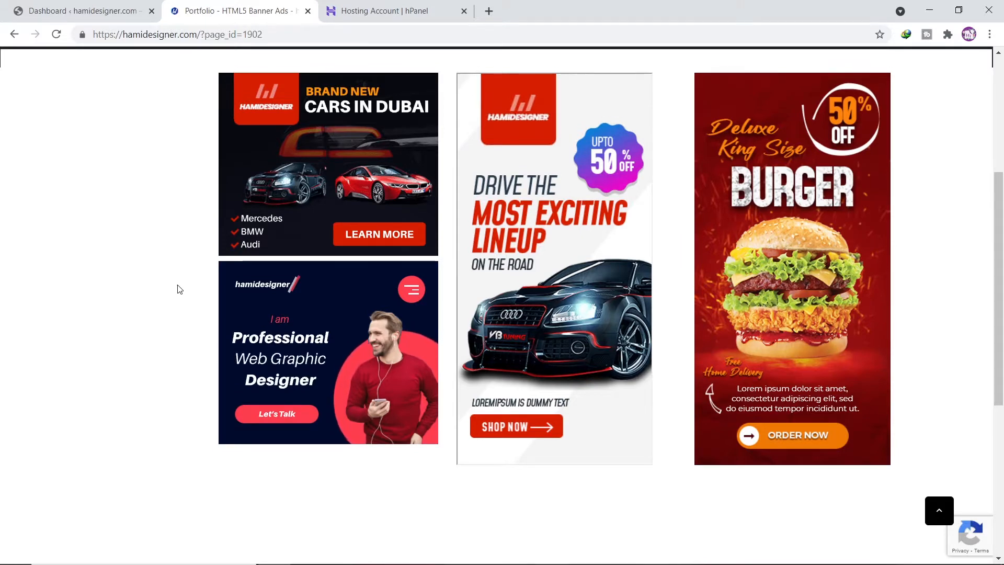
scroll(180, 289, up, 2)
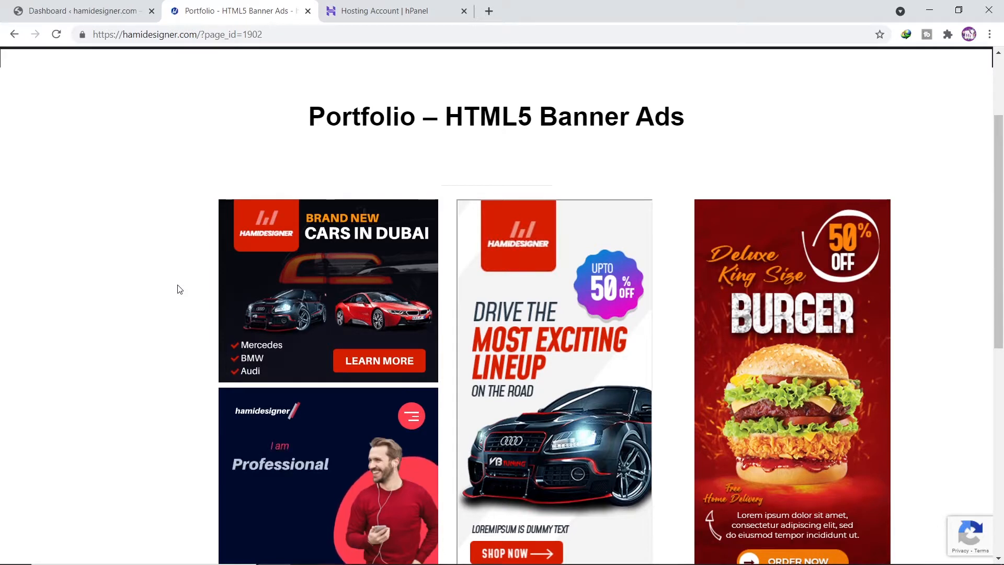
scroll(179, 290, down, 1)
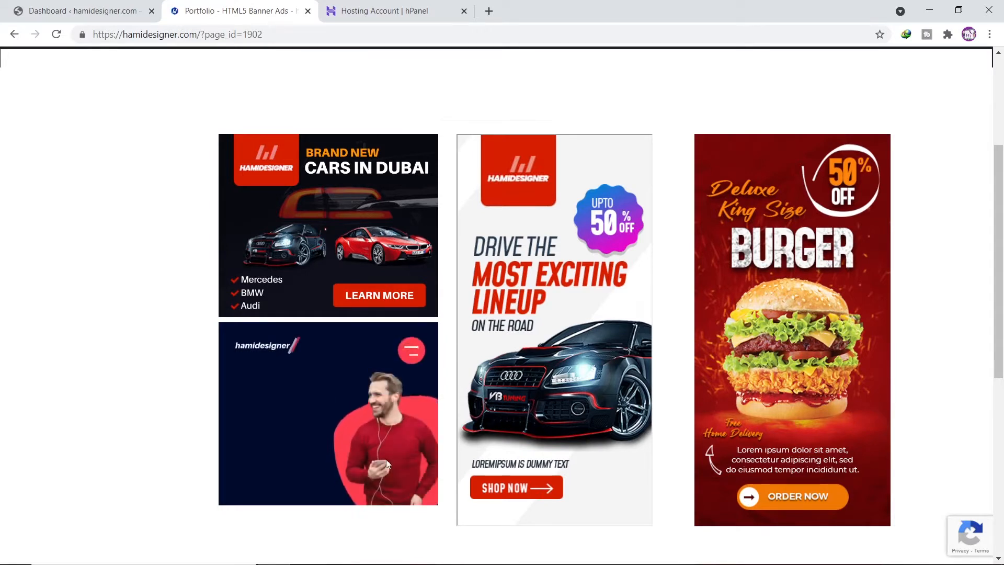
Switch to File Explorer and compress the car, carhalfpage, designer and fastfood folders in HTML5 banners into a ZIP archive named bannerad.
mouse_move(339, 556)
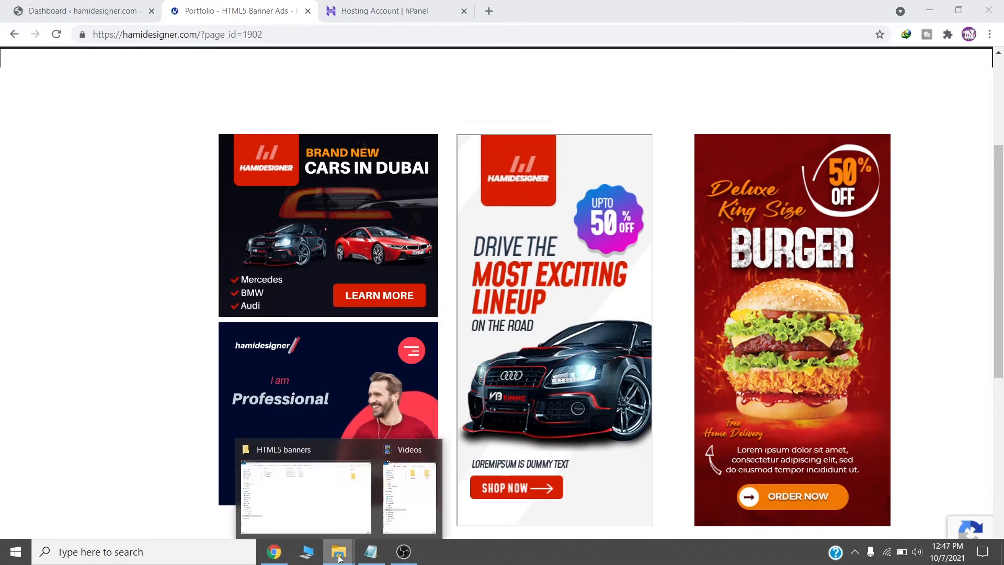
click(354, 503)
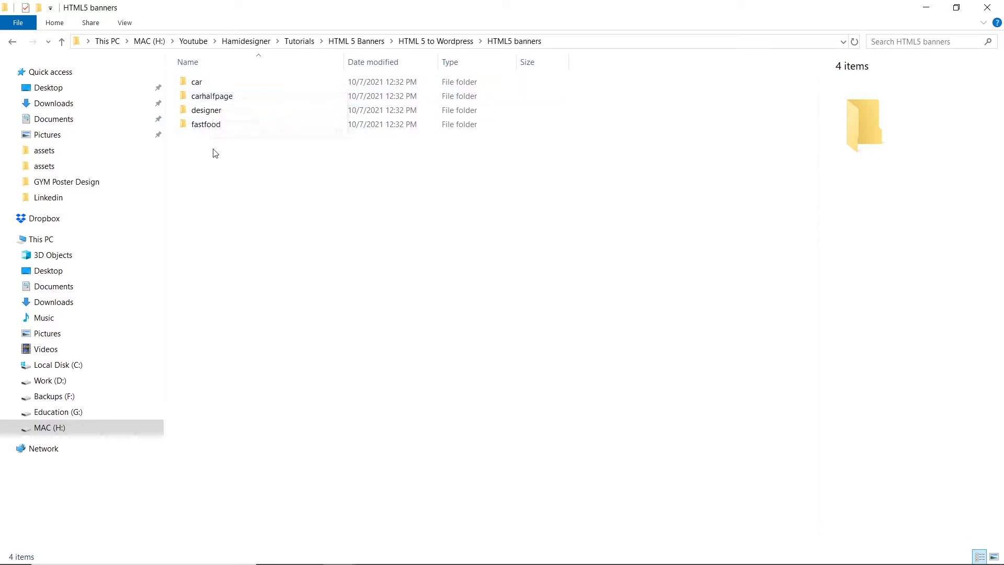
click(292, 231)
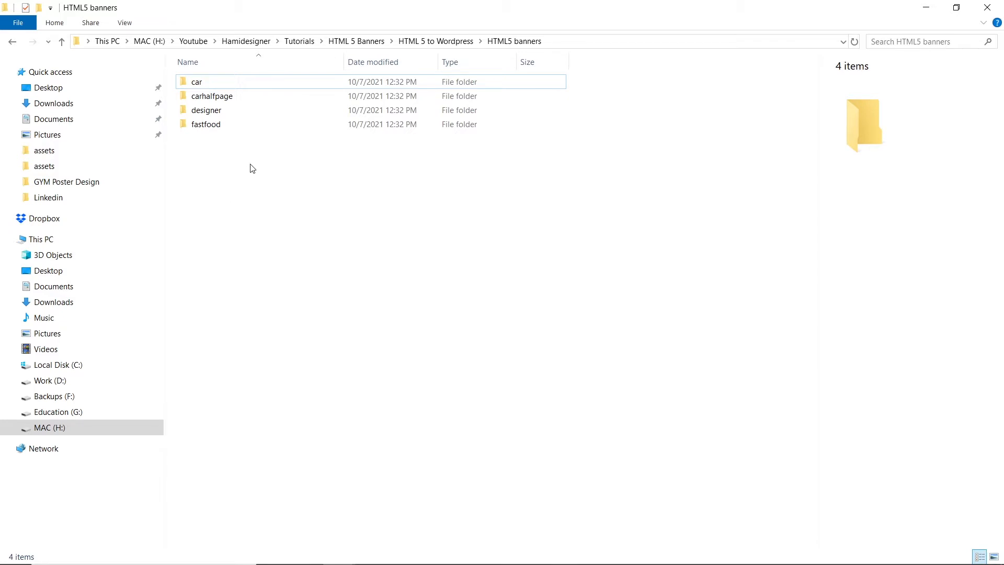
drag(259, 167, 199, 83)
right_click(200, 86)
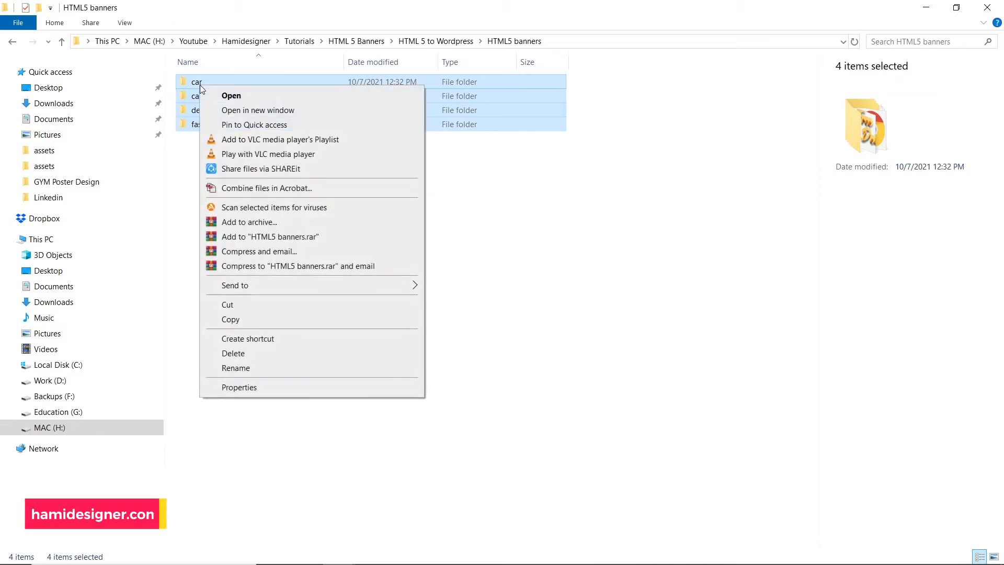
click(260, 228)
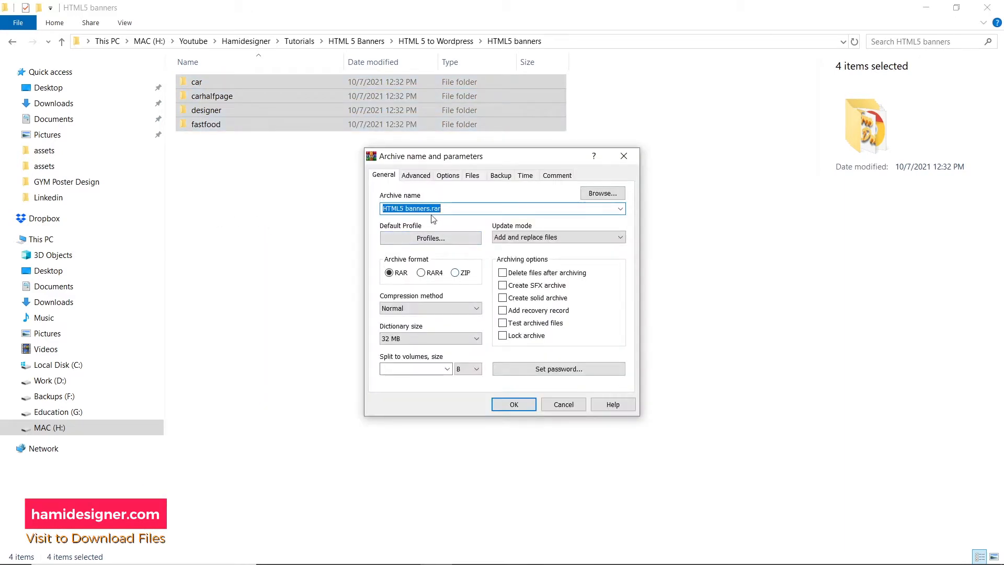
click(454, 273)
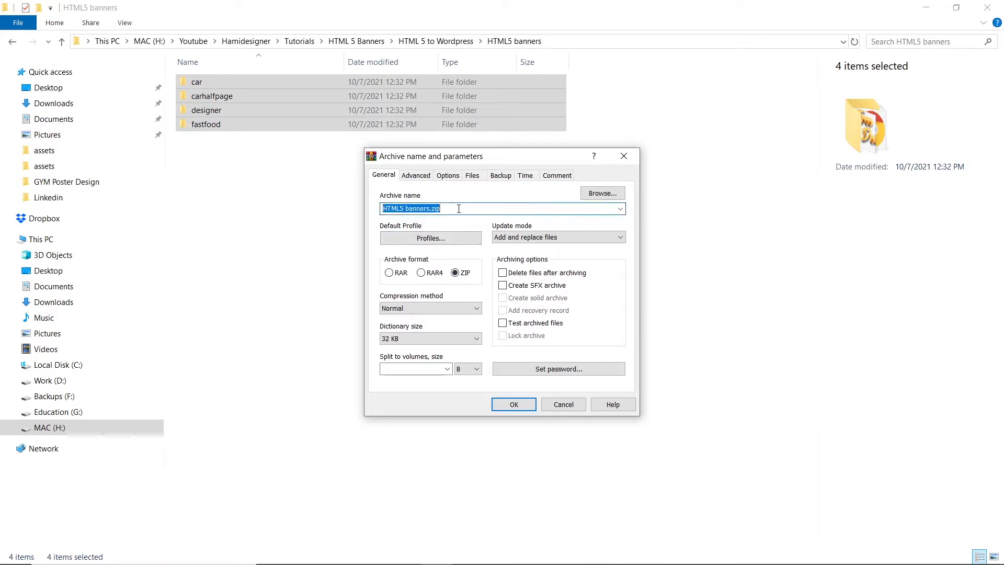
text(bannerad)
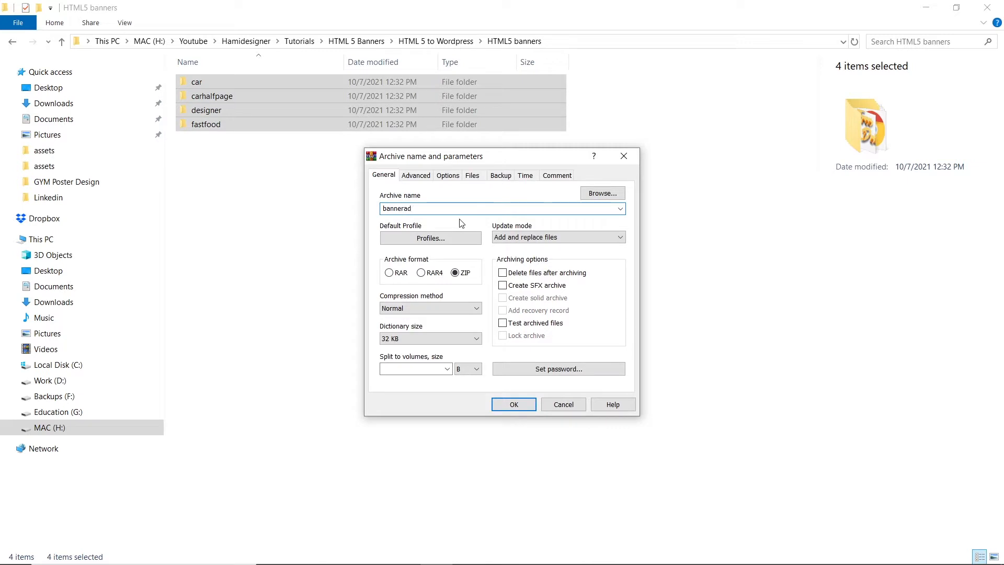
click(523, 407)
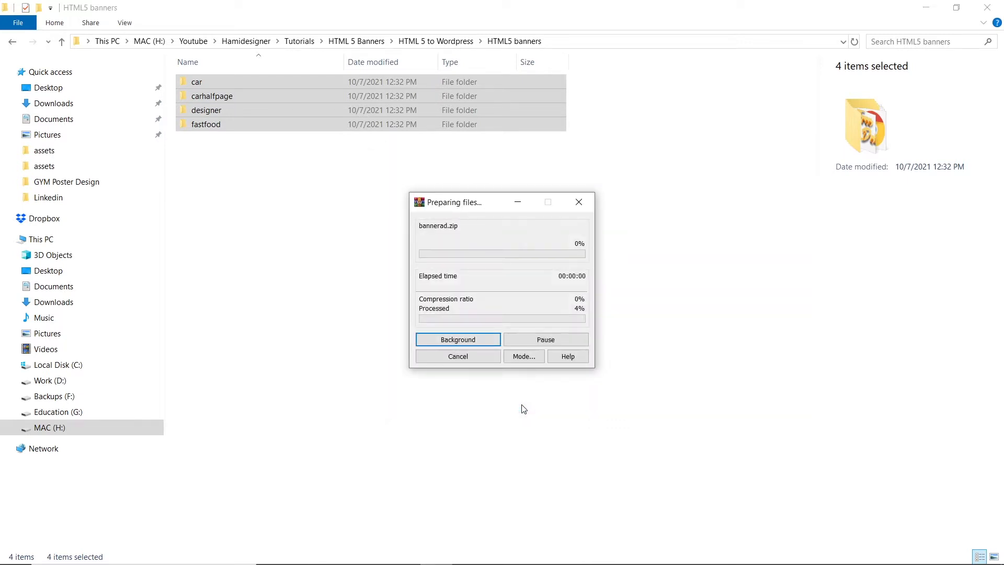
click(380, 292)
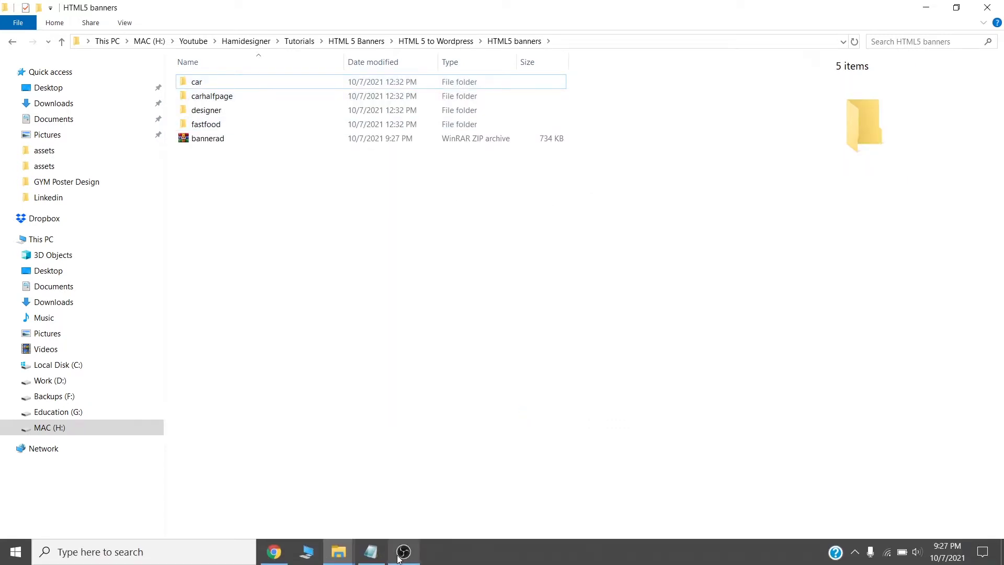
Switch to the Hostinger hosting account in Chrome and open File manager (beta) for hamidesigner.com.
click(275, 552)
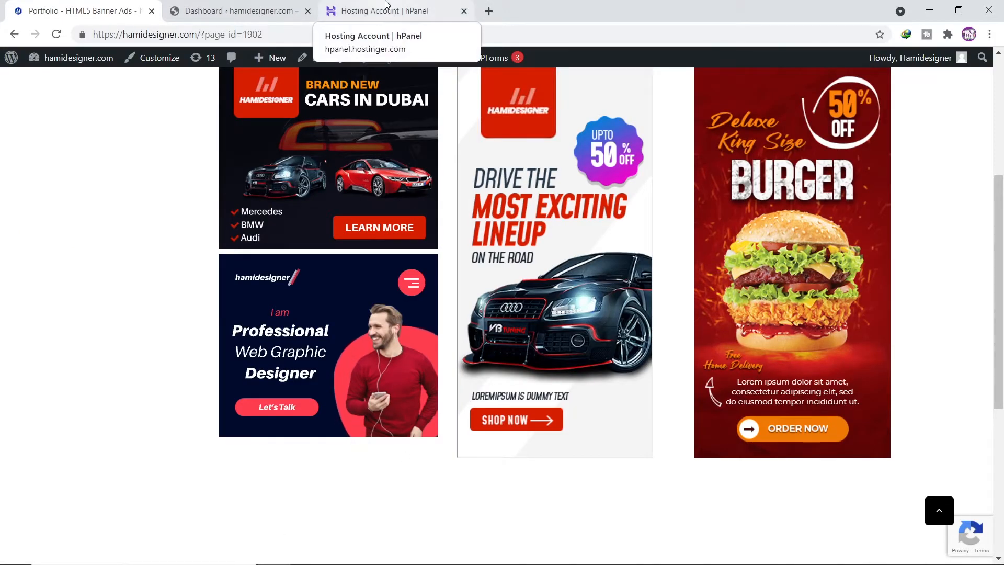
click(413, 7)
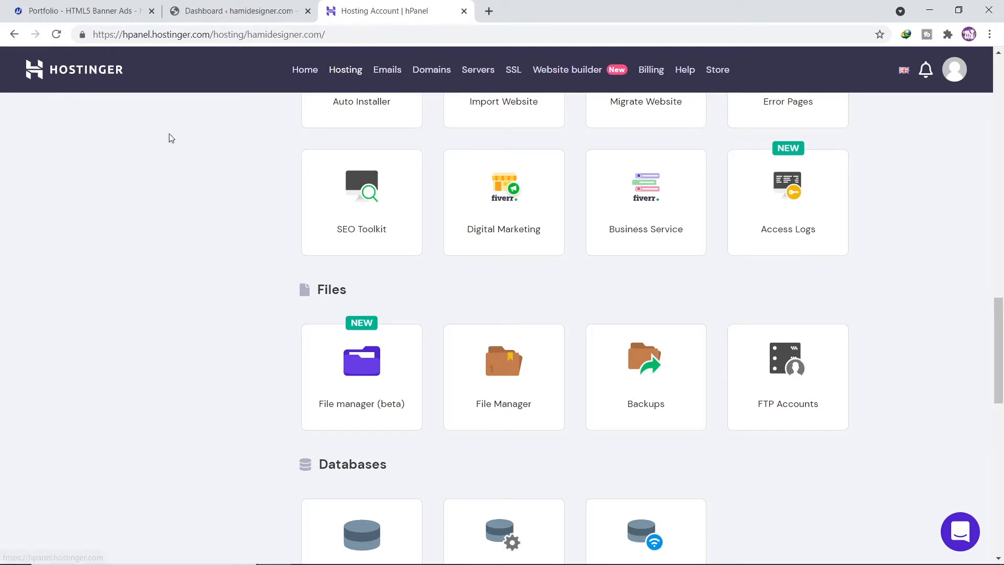
scroll(289, 277, up, 10)
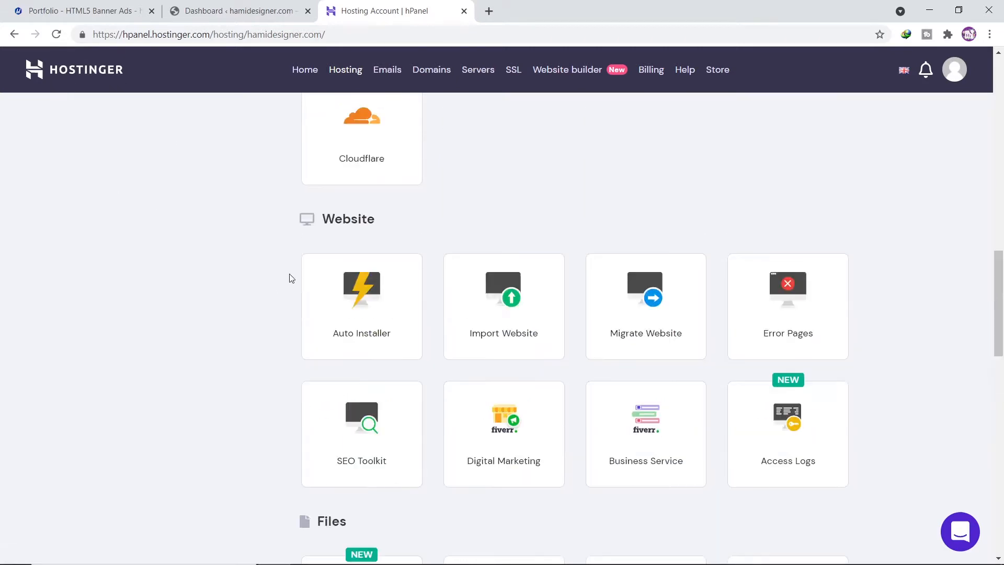
scroll(288, 282, down, 11)
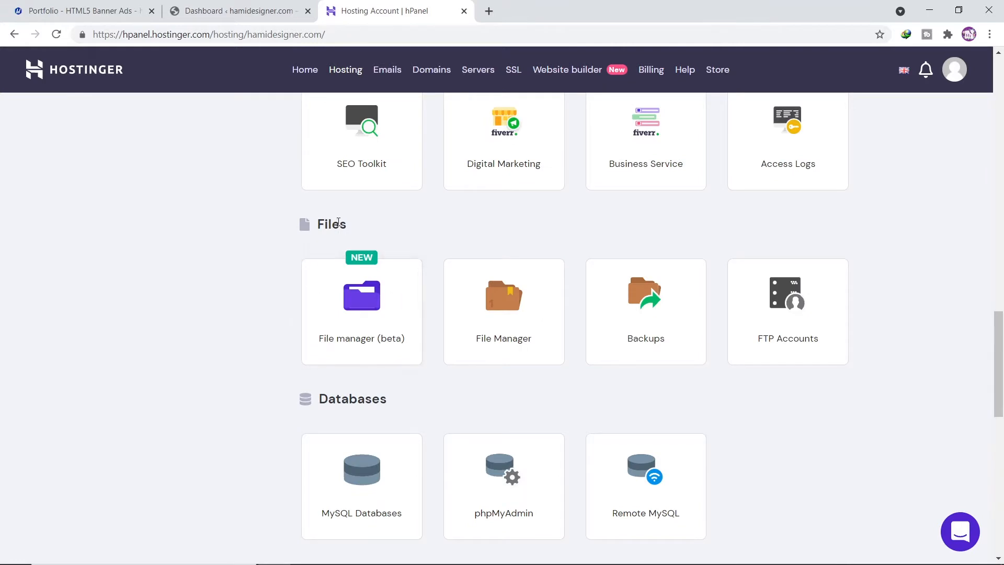
click(365, 308)
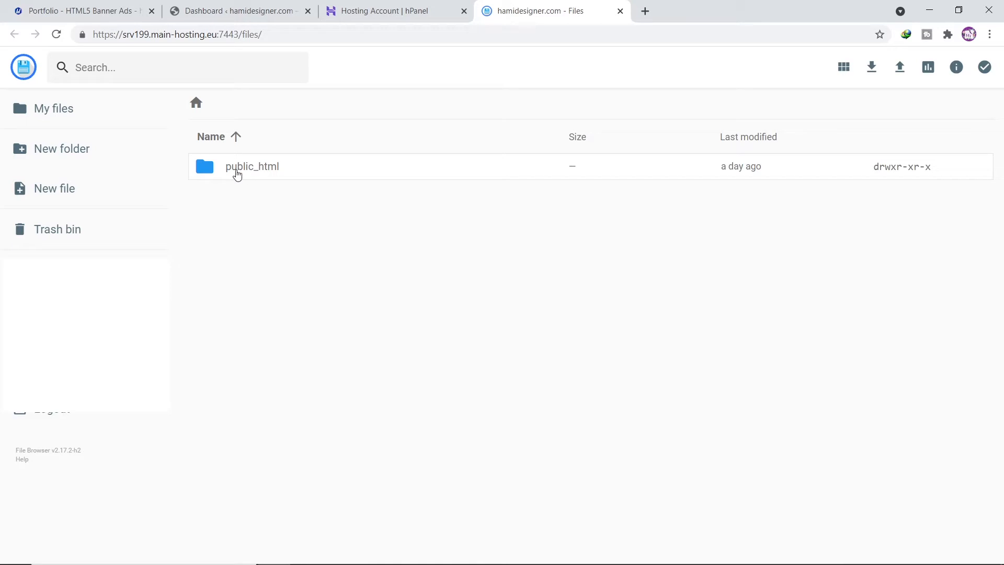
Create a new folder named html5banners inside the public_html directory.
double_click(214, 172)
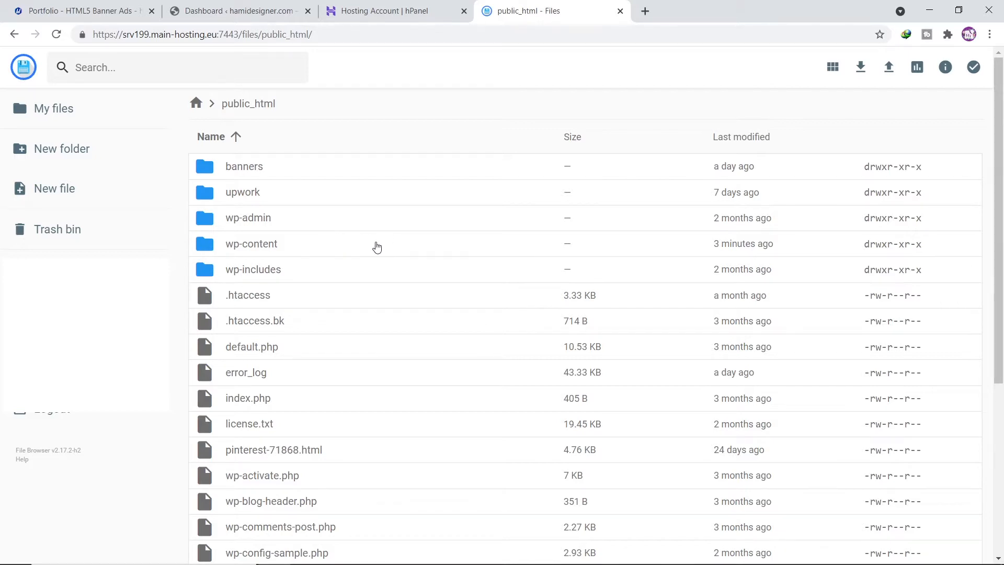
scroll(303, 277, down, 5)
scroll(319, 309, up, 5)
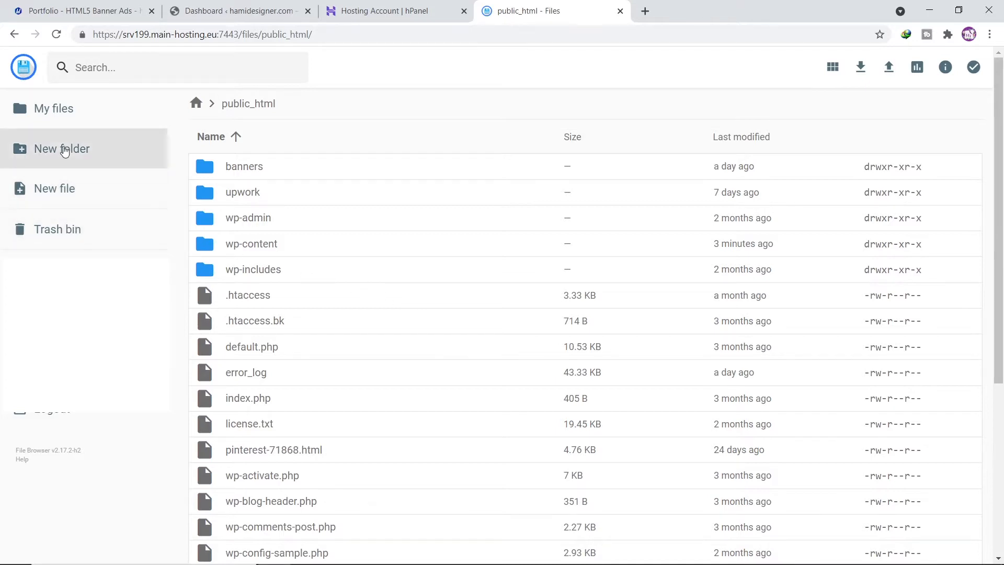
click(64, 150)
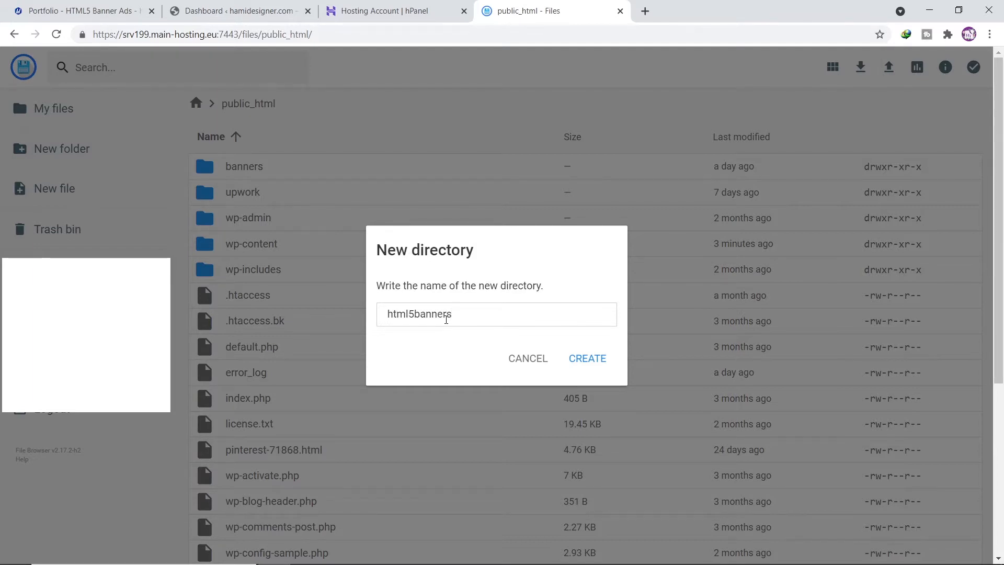
double_click(446, 319)
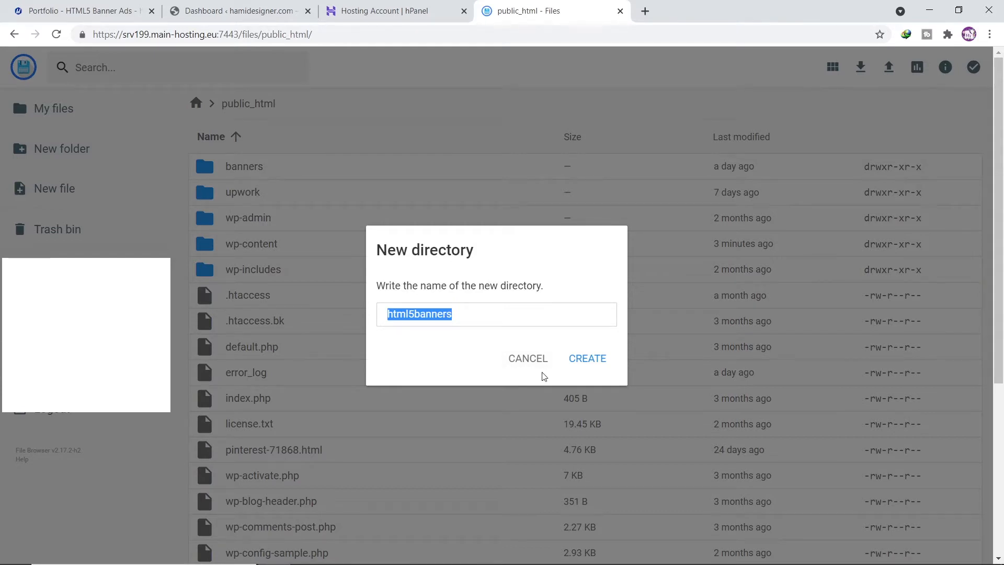
click(578, 366)
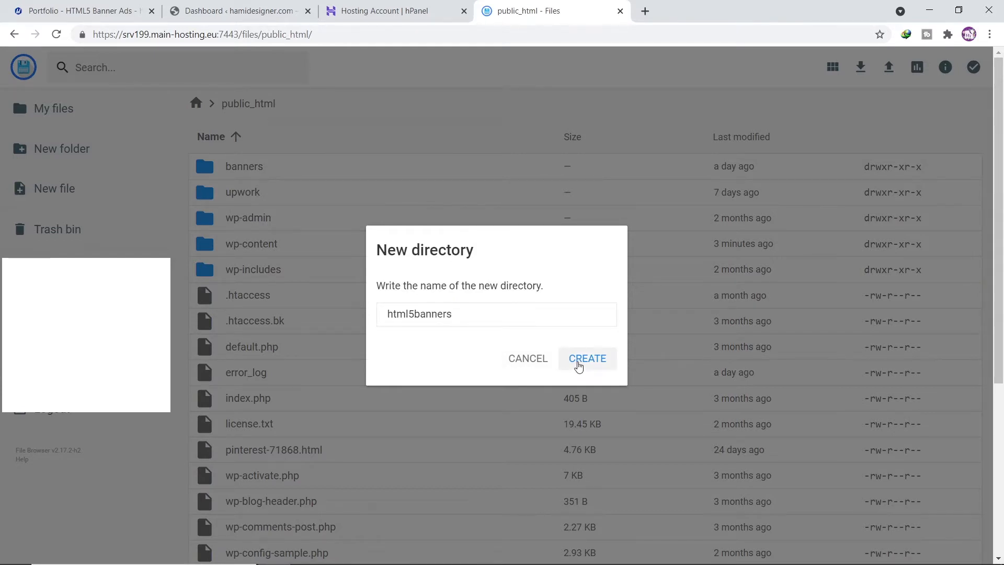
click(578, 366)
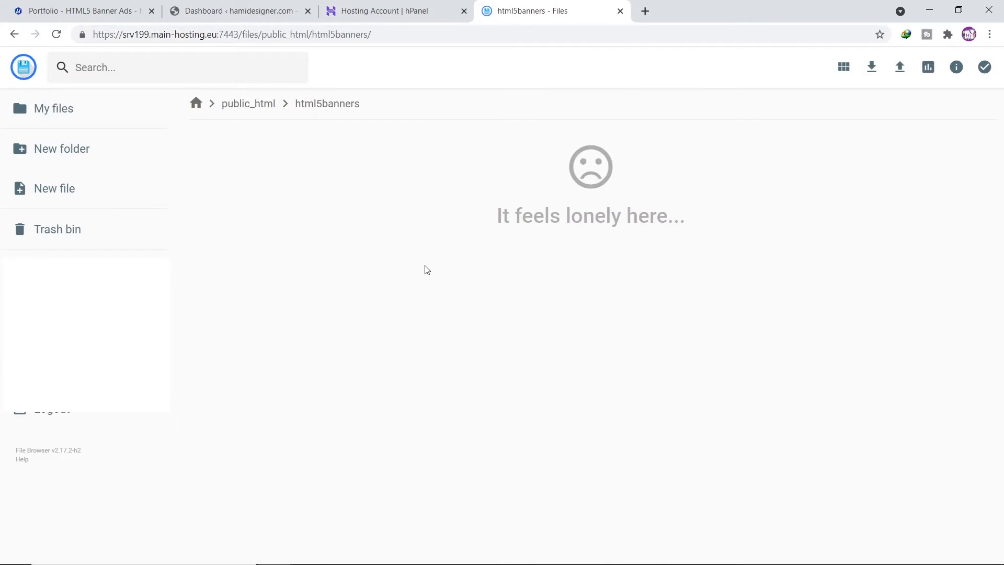
Upload the bannerad ZIP archive from the local HTML5 banners folder into the html5banners directory.
click(900, 68)
click(447, 329)
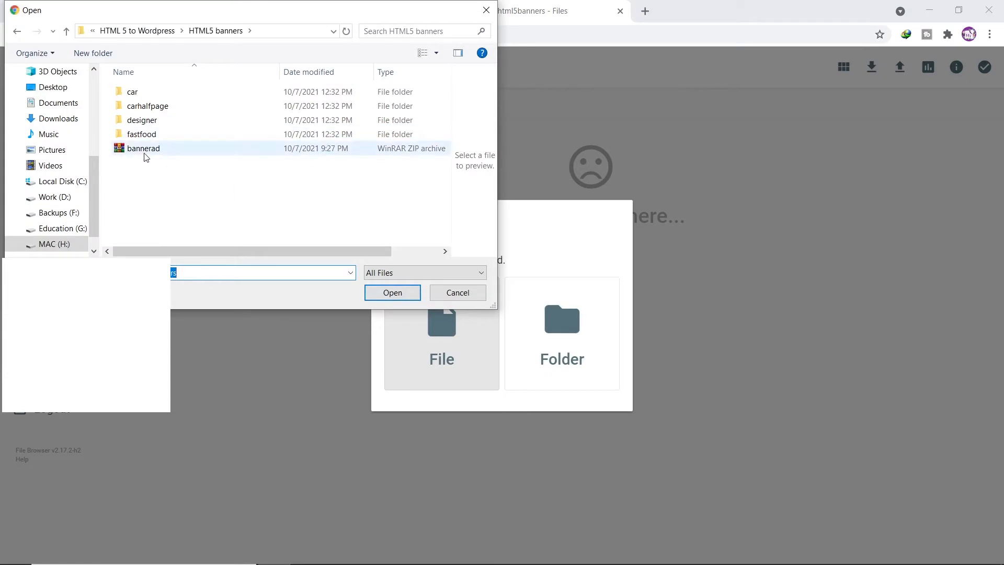
double_click(144, 150)
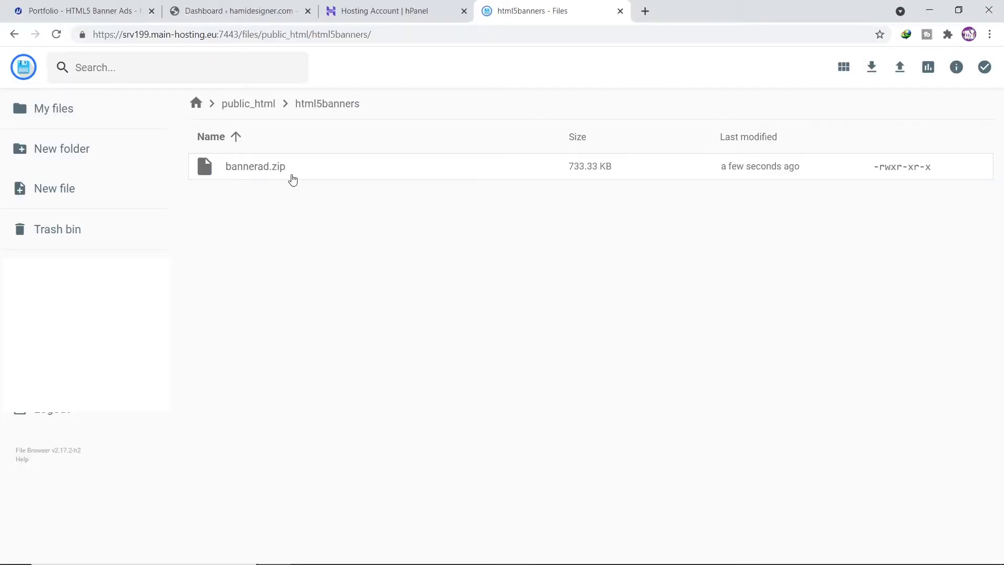
Unarchive bannerad.zip into a destination folder named banner.
right_click(309, 174)
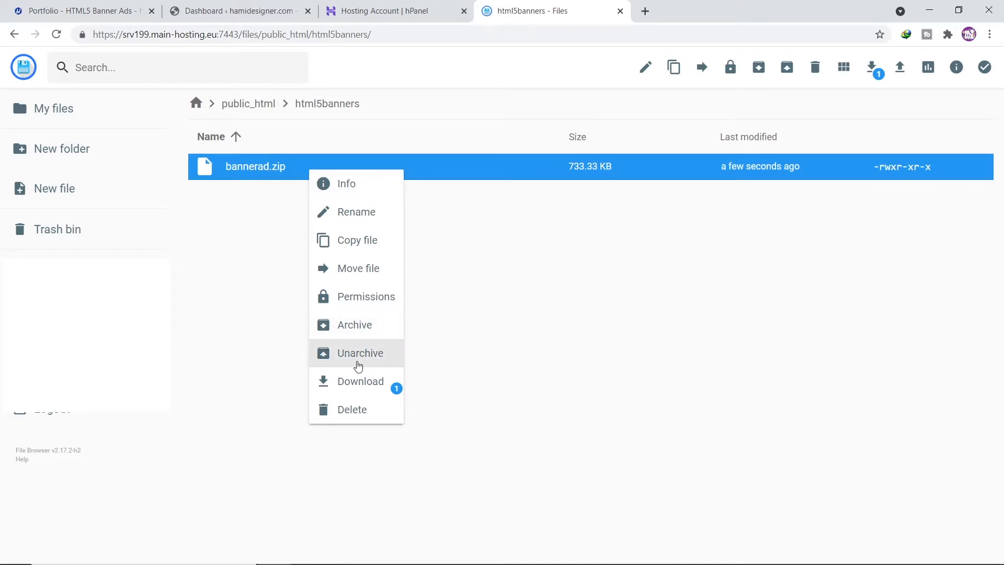
click(370, 360)
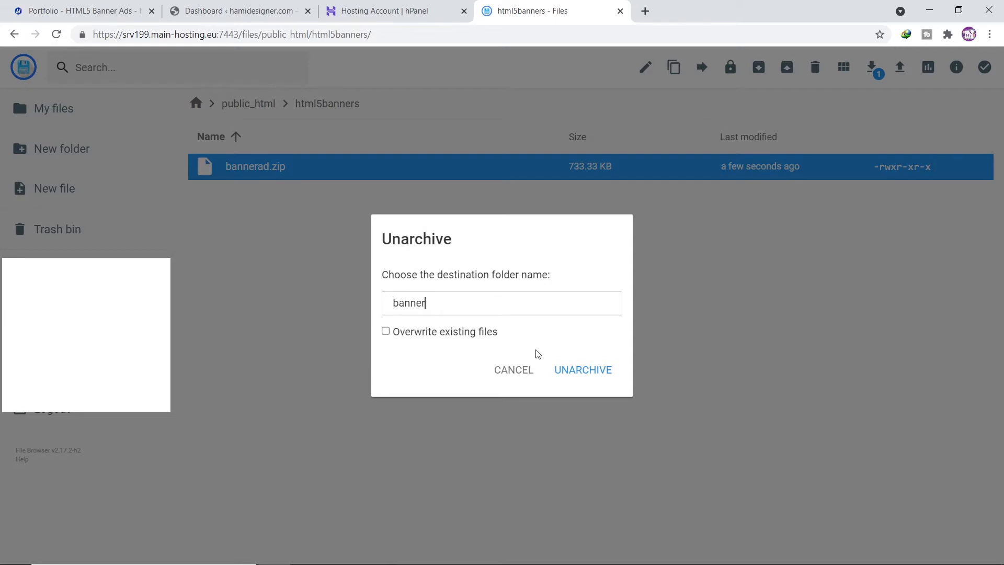
click(579, 373)
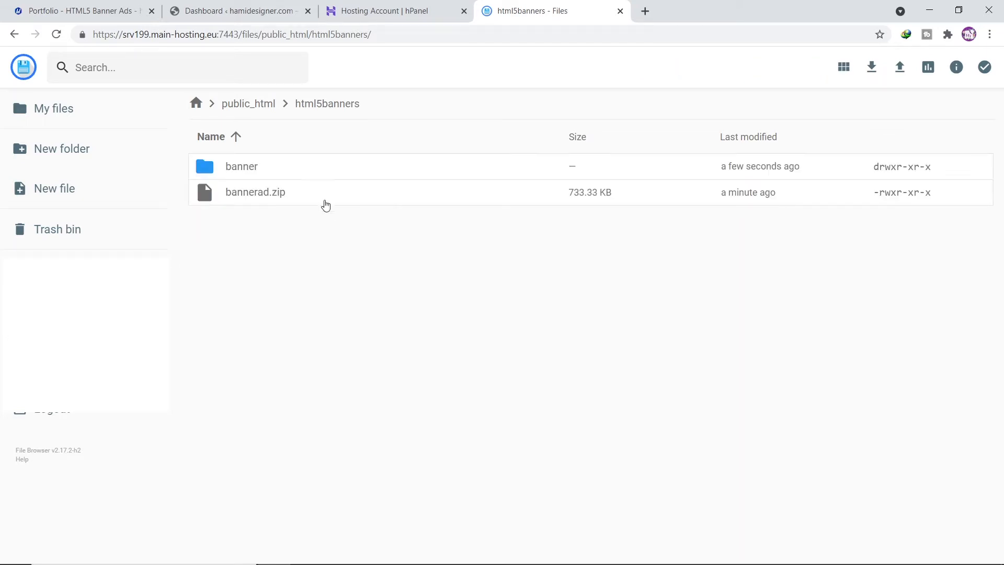
Delete bannerad.zip from the html5banners directory immediately, skipping the trash bin.
click(325, 198)
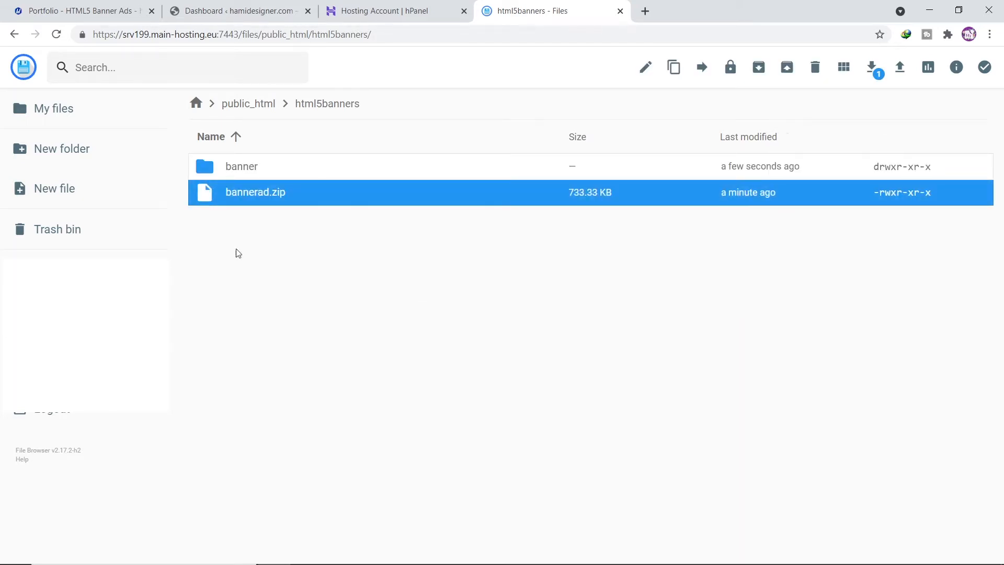
click(815, 67)
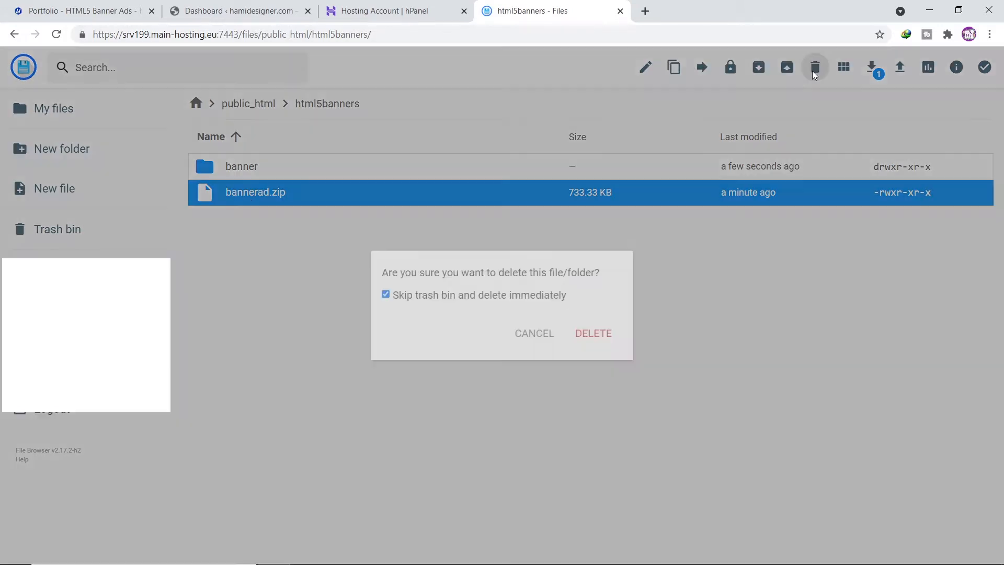
click(589, 333)
Move the car, carhalfpage, designer and fastfood folders out of banner into the parent html5banners directory.
double_click(289, 172)
click(287, 252)
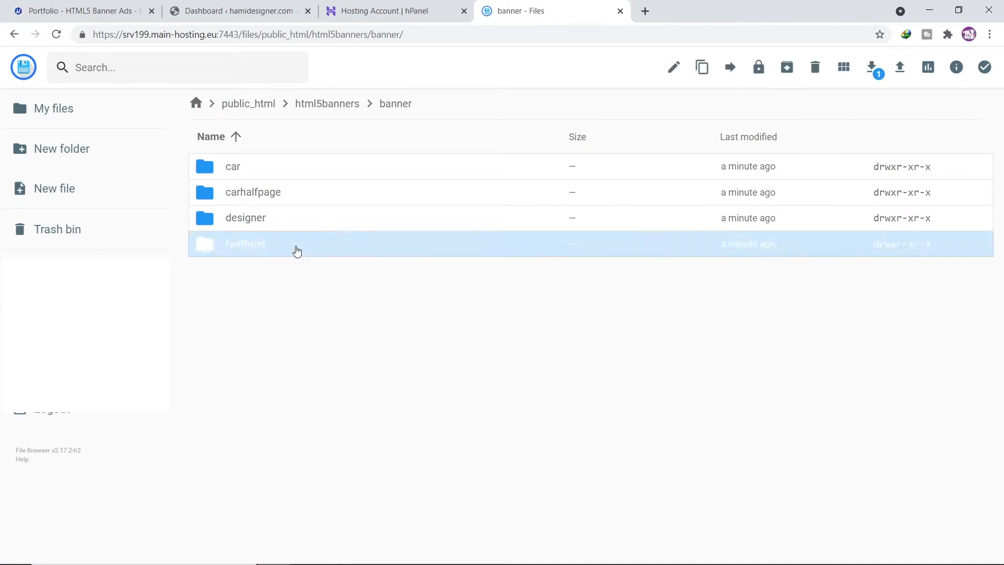
key(ctrl+a)
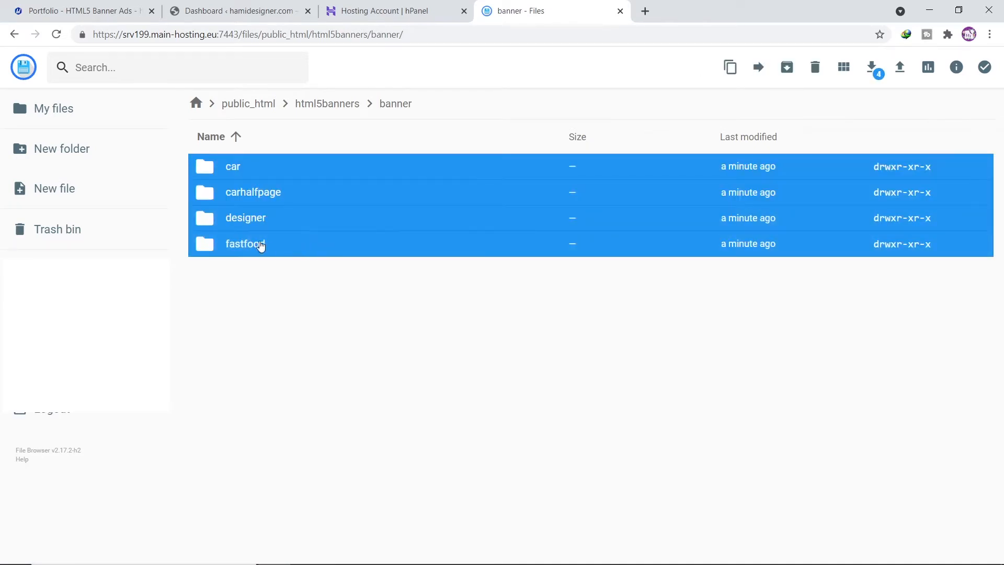
right_click(310, 252)
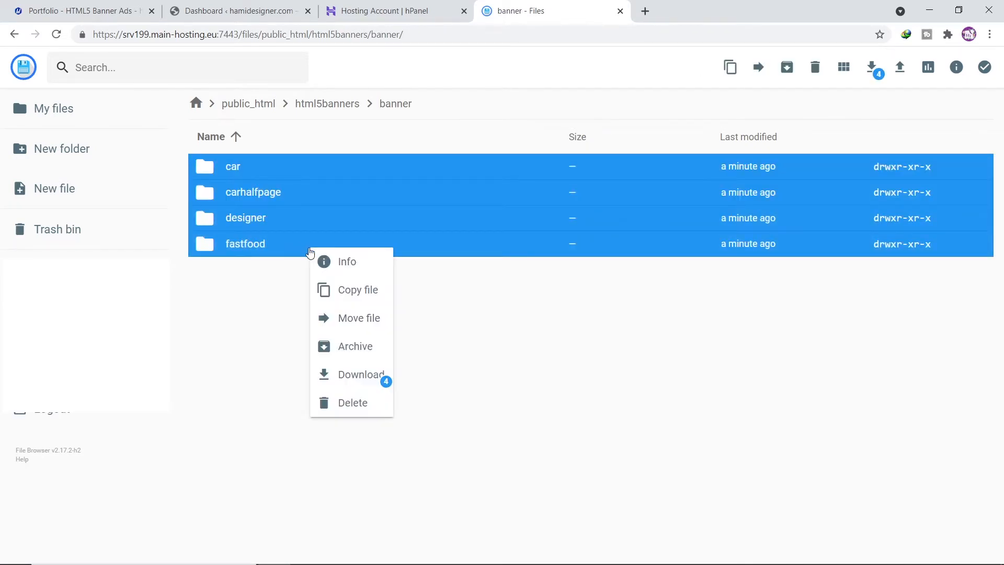
click(349, 319)
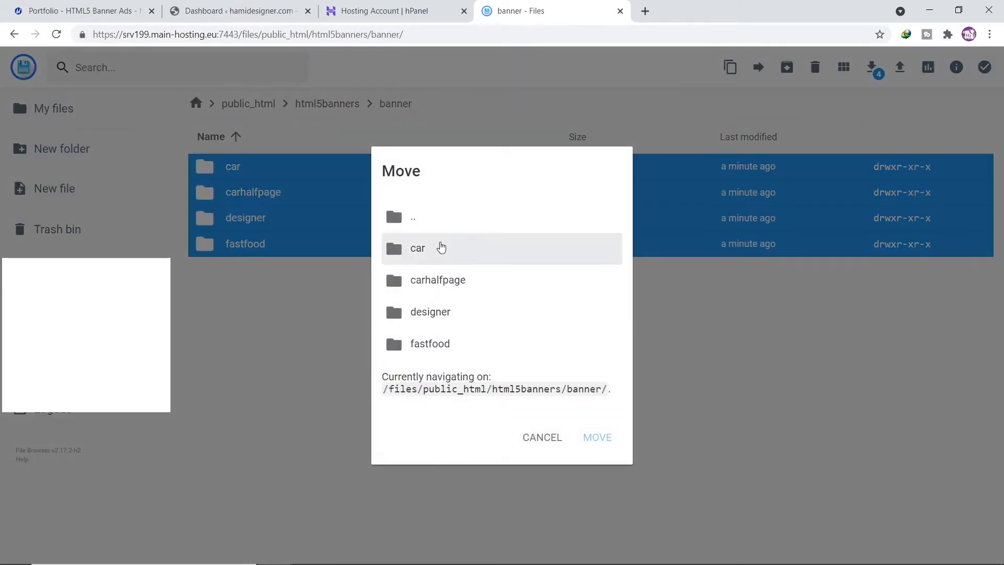
click(419, 223)
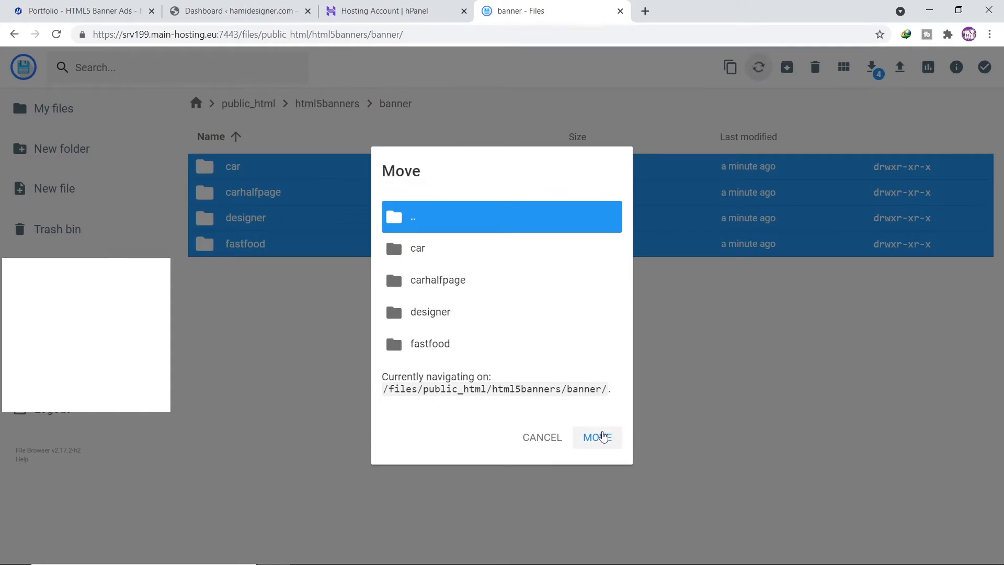
click(602, 437)
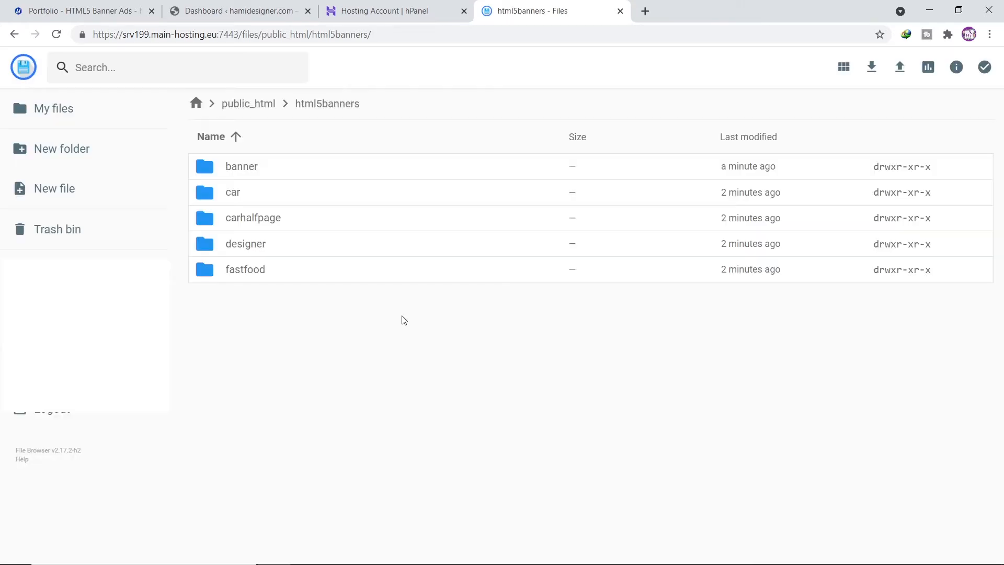
Delete the banner folder from the html5banners directory.
click(290, 168)
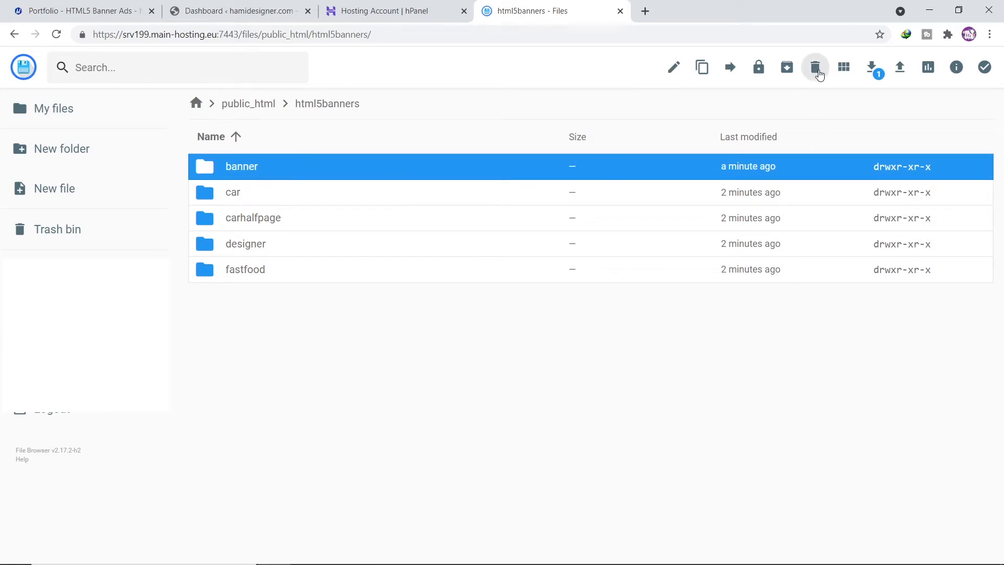
click(815, 71)
click(608, 329)
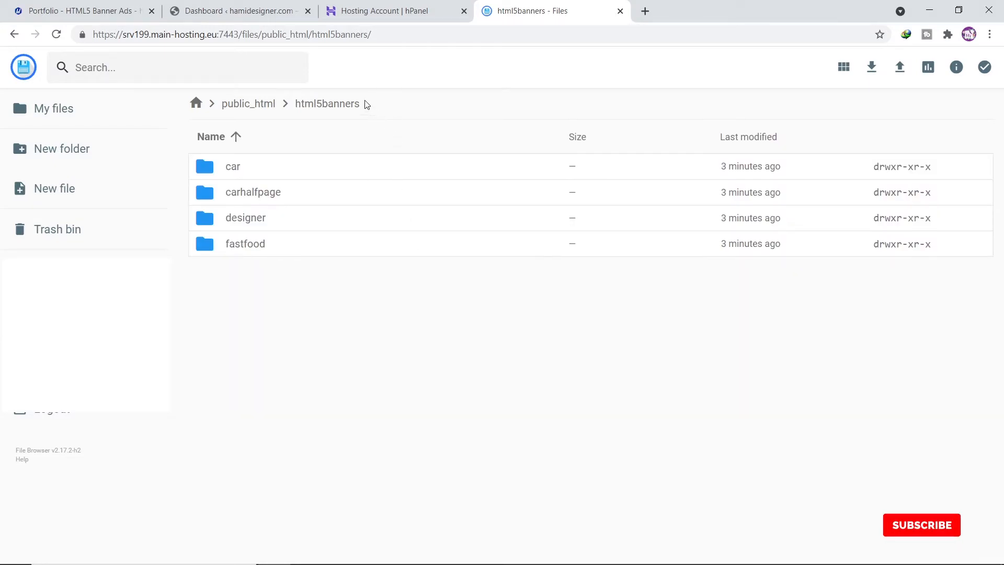
Enter the address hamidesigner.com/html5banners/car/ in a new browser tab without loading it.
drag(365, 104, 291, 103)
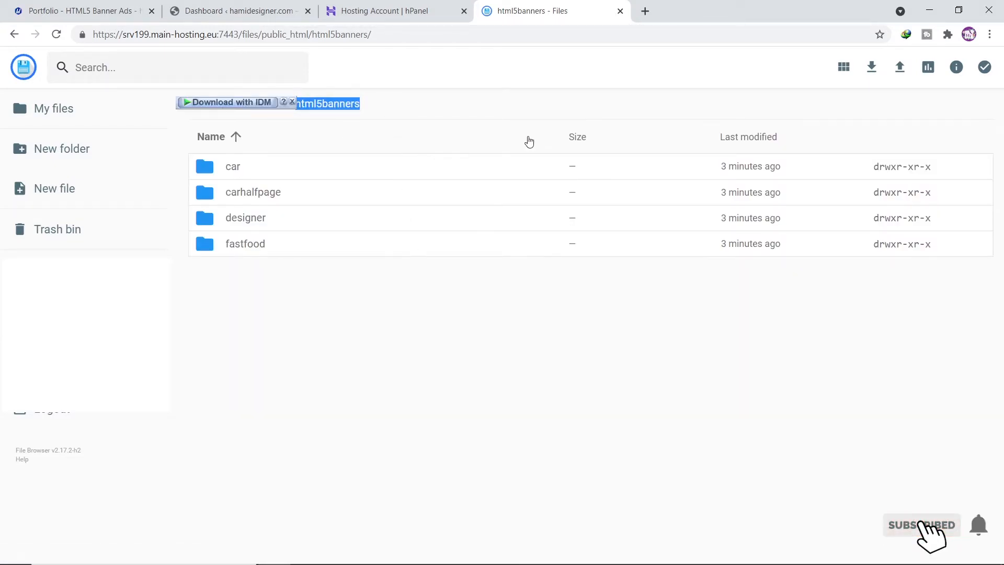
click(645, 11)
click(646, 34)
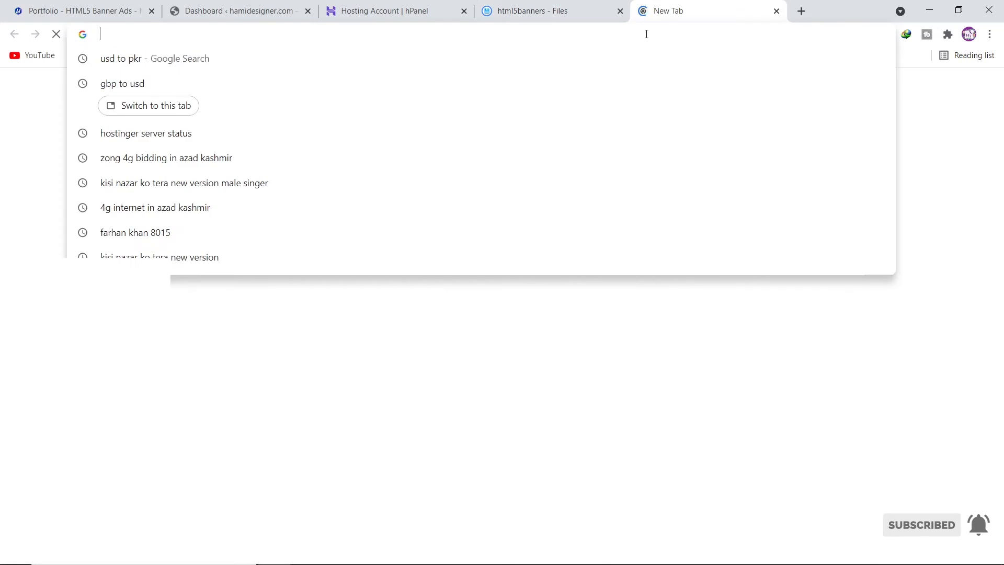
text(hamidesigner.com)
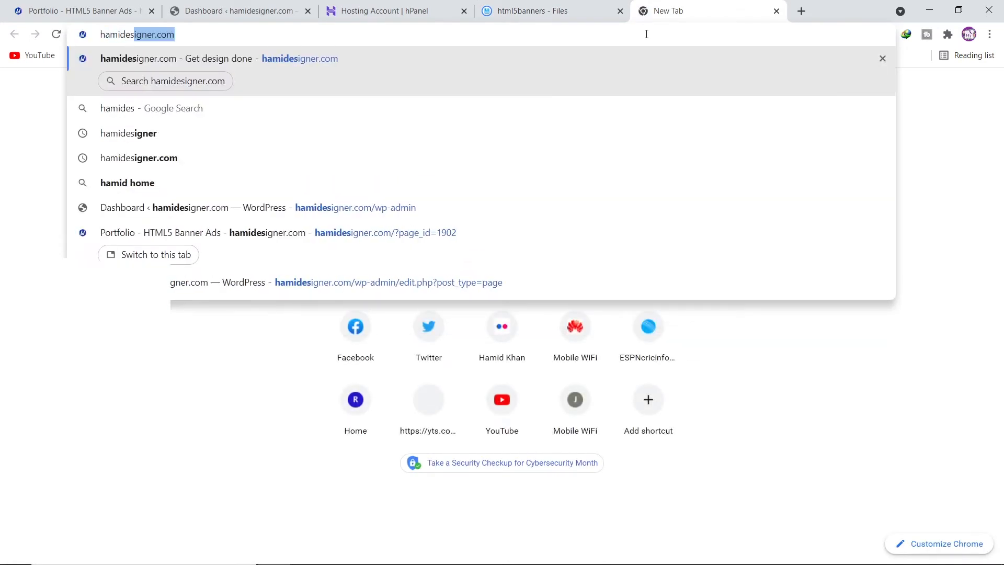
text(/)
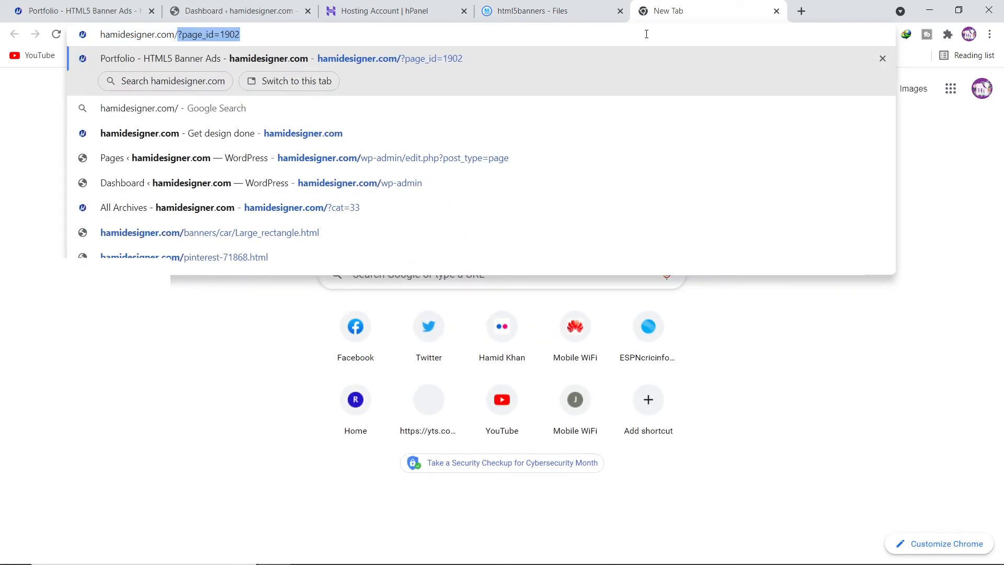
text(html5banners/car)
text(/)
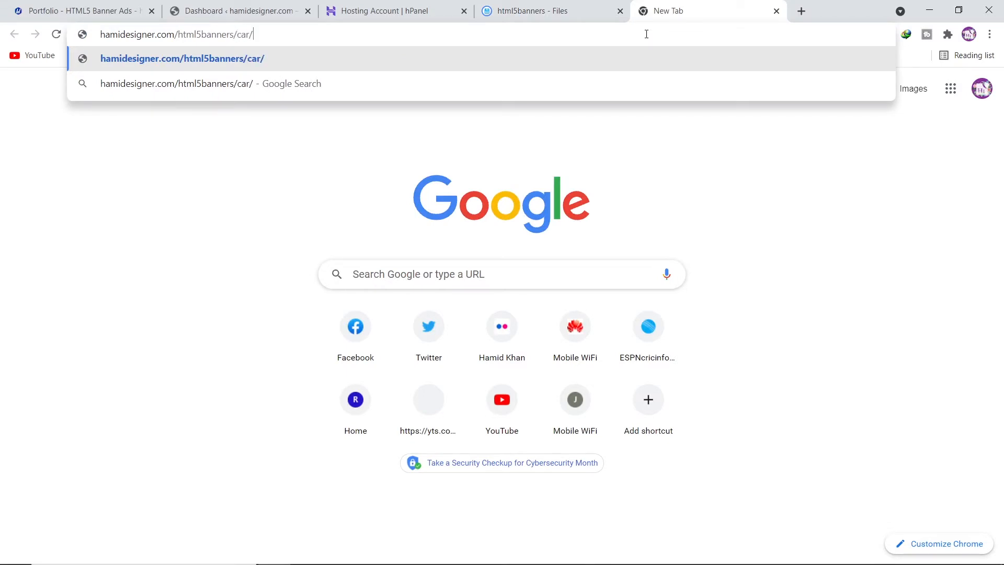
Copy the file name of the Large_rectangle HTML document in the local car folder.
mouse_move(344, 558)
click(277, 513)
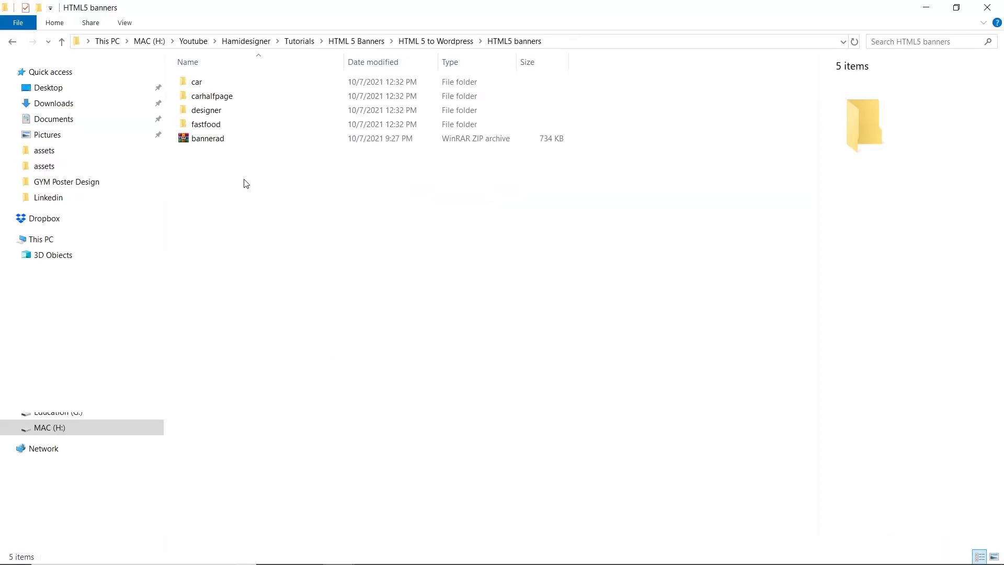
double_click(210, 83)
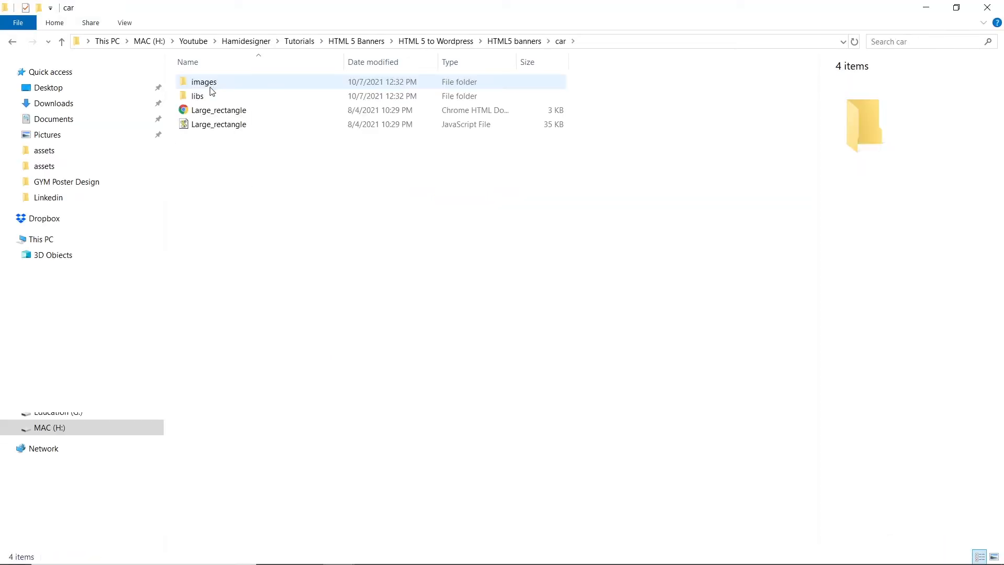
click(212, 113)
click(219, 116)
key(ctrl+c)
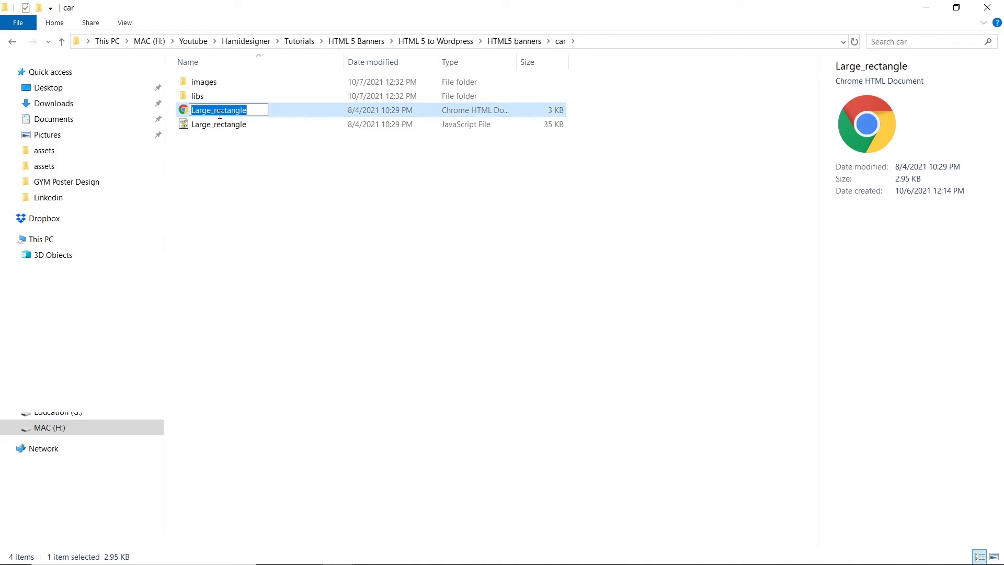
Complete the car banner address in the browser with Large_rectangle.html and load the page.
click(274, 552)
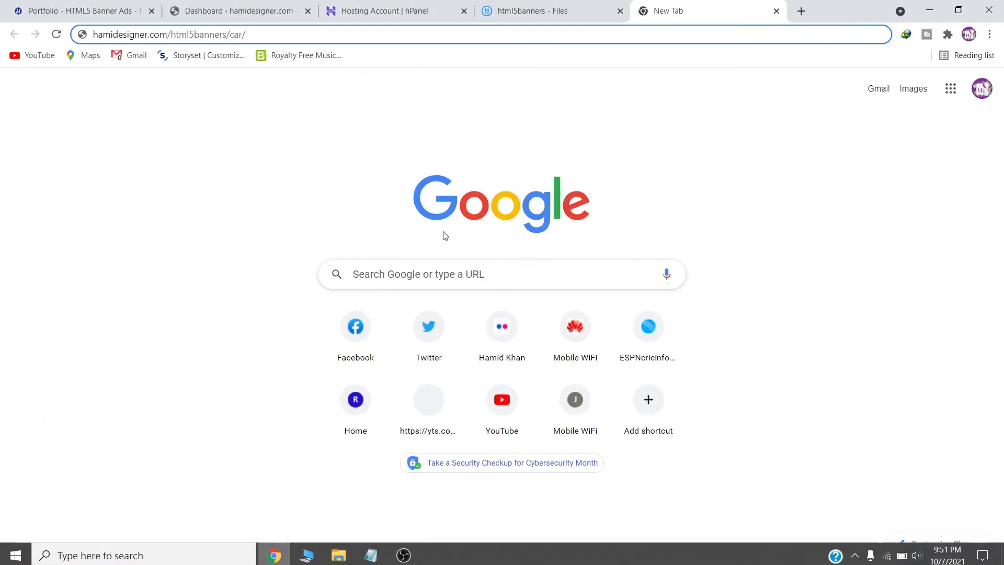
key(ctrl+v)
text(.html)
key(Return)
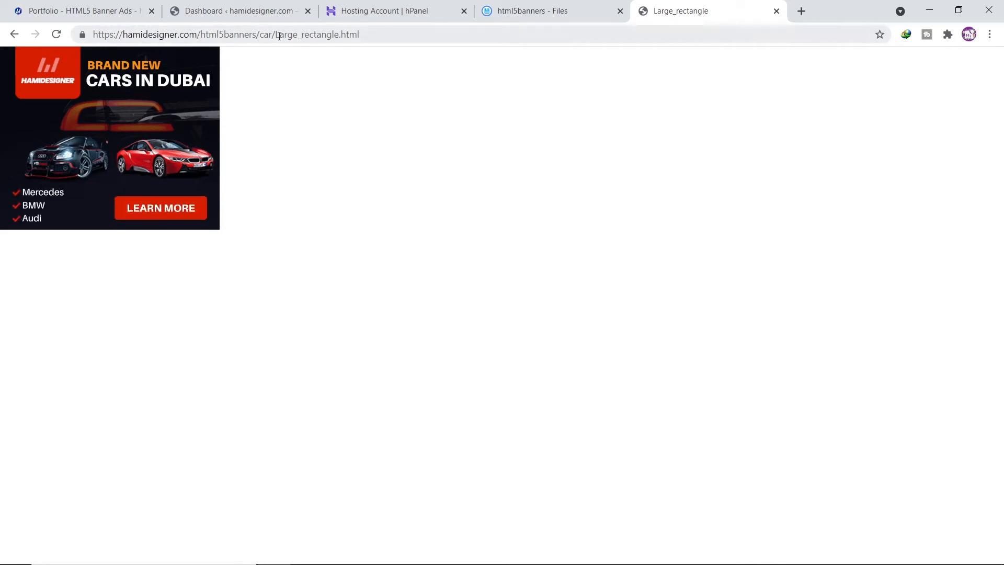
Open the carhalfpage folder in the hosting file manager and select its html5banners/carhalfpage path text for reuse.
click(574, 8)
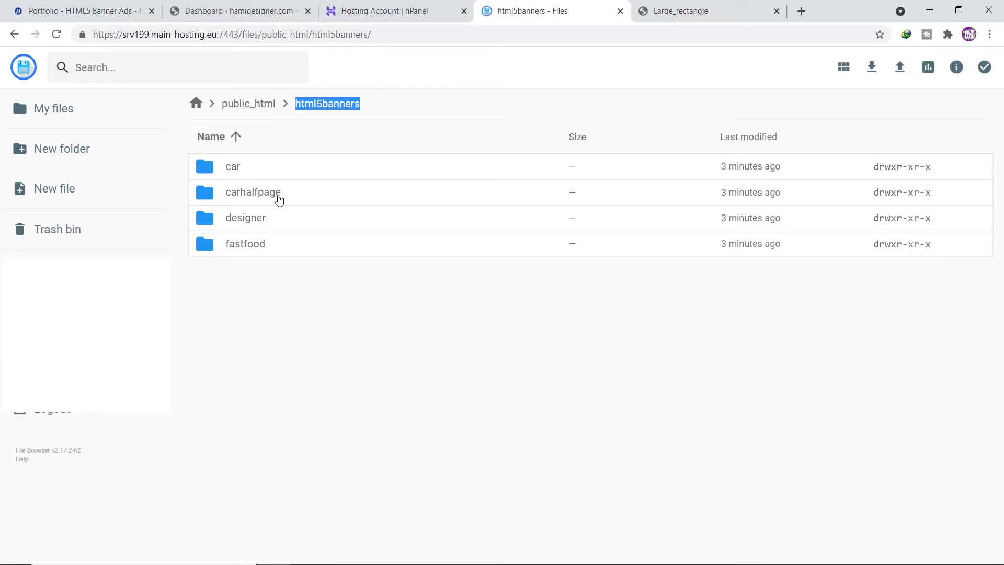
drag(282, 197, 257, 193)
click(320, 271)
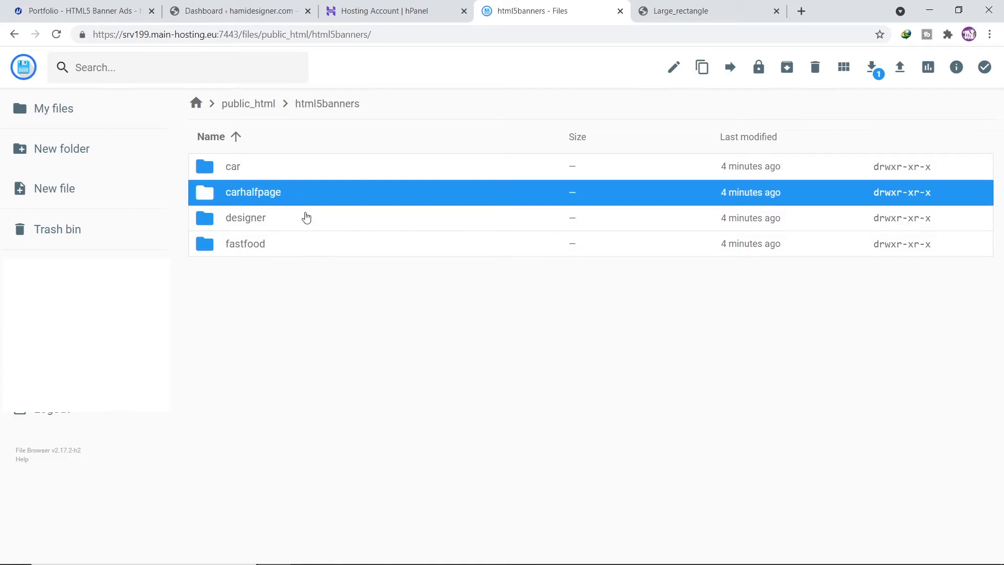
click(303, 197)
double_click(302, 199)
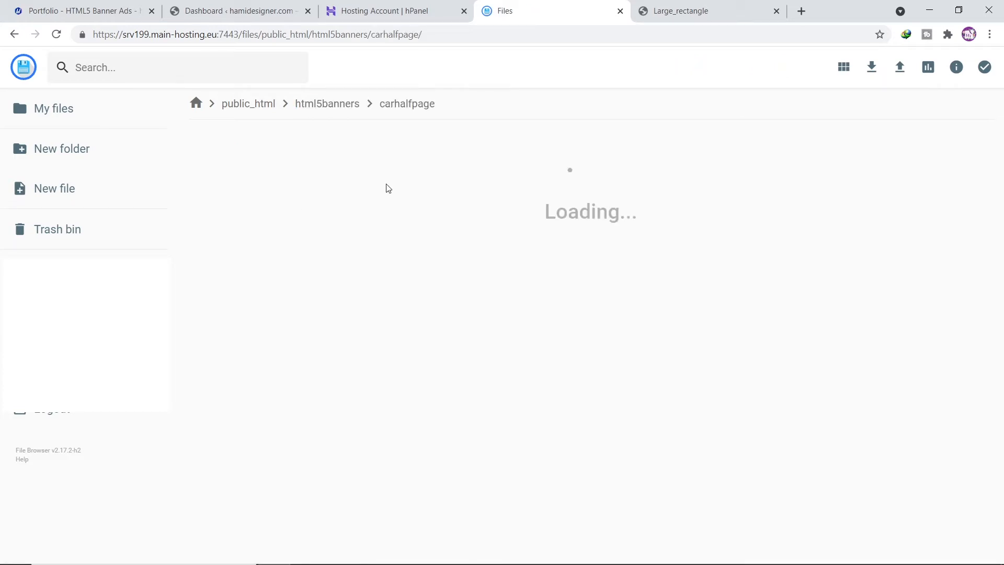
drag(458, 101, 297, 95)
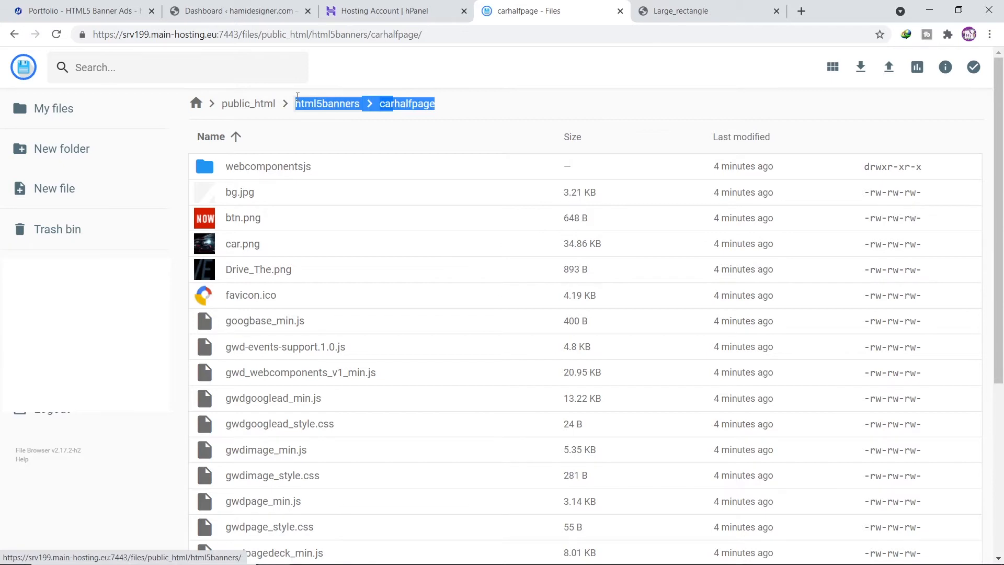
Enter hamidesigner.com/html5banners/carhalfpage as the address in a new tab, replacing the stray keyboard_arrow_right text with a slash.
click(800, 11)
click(705, 35)
text(ham)
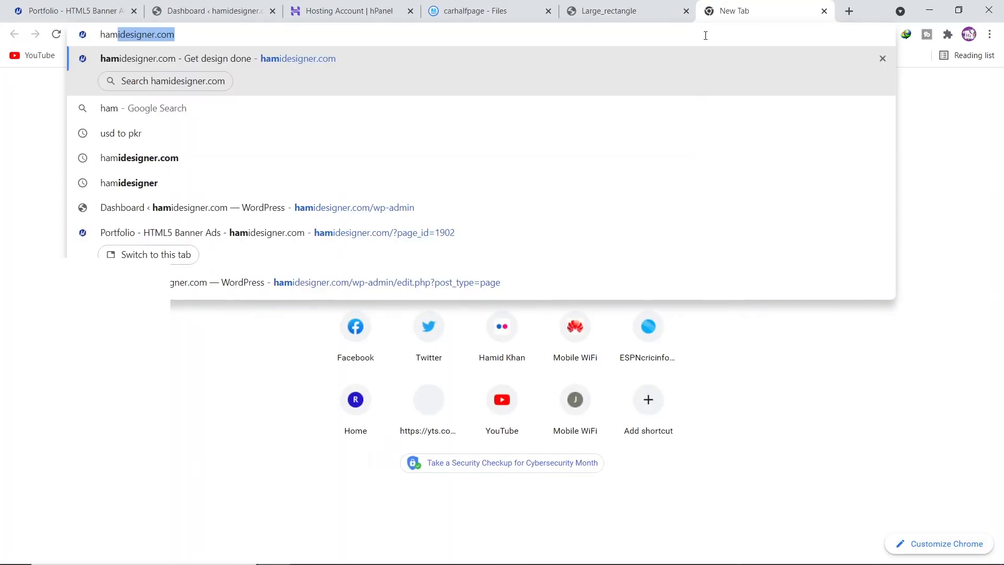
text(idesigner.com/)
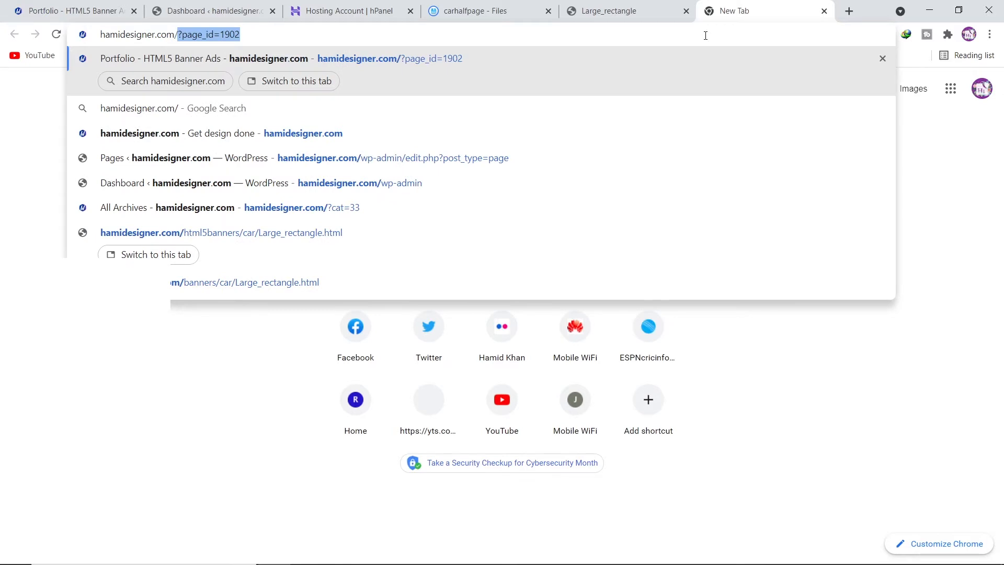
text(html5bannerskeyboard_arrow_rightcarhalfpage)
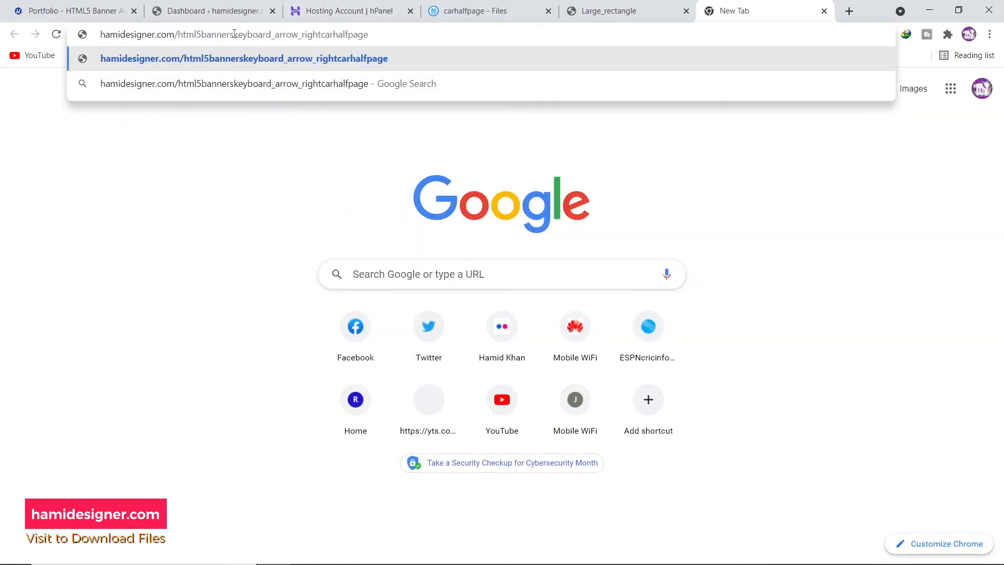
drag(241, 33, 313, 34)
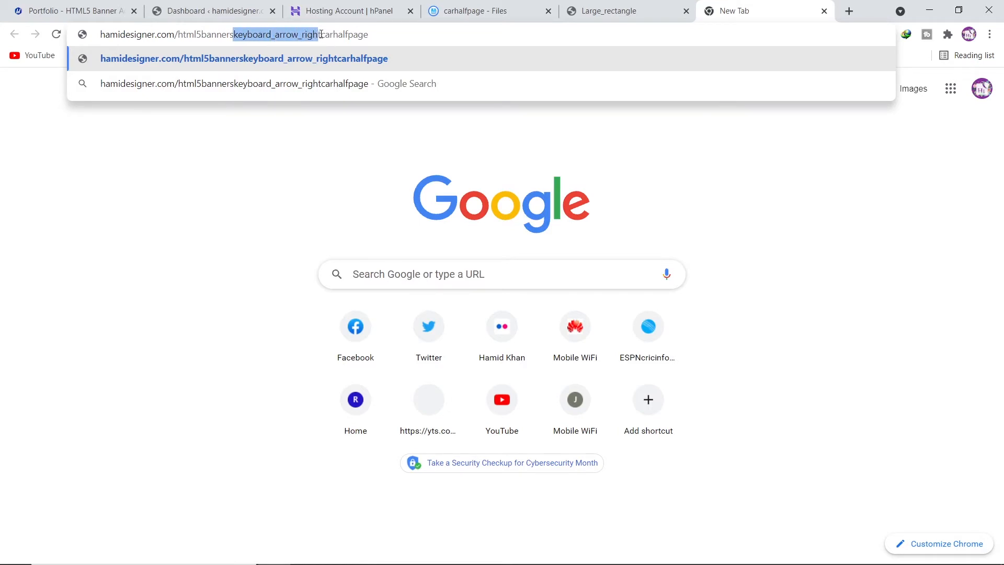
text(/)
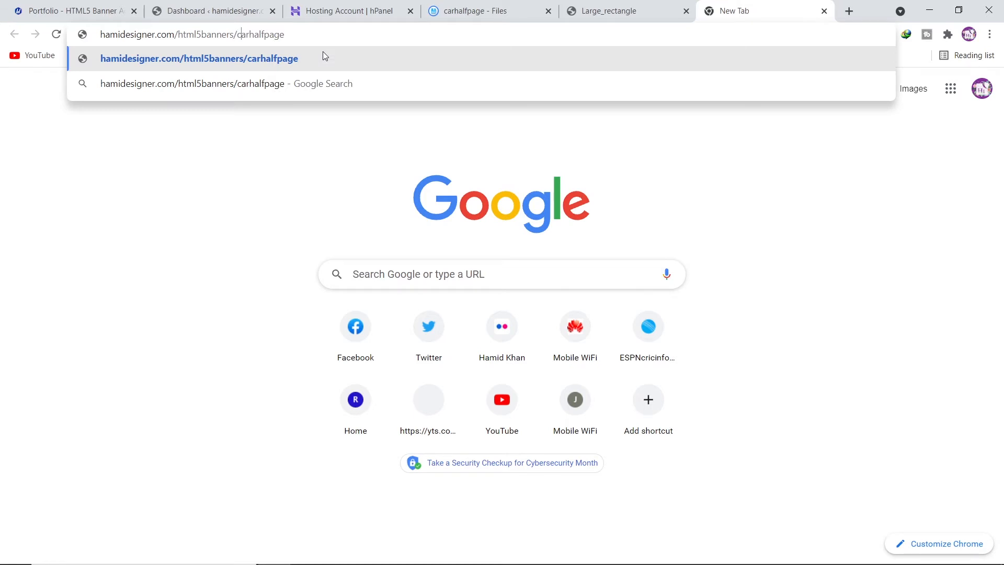
Append /index.html to the carhalfpage address and load the banner page.
key(Right)
key(Right)
key(Right)
key(Right)
key(Right)
key(Right)
text(.)
key(BackSpace)
text(/)
text(indesi)
key(BackSpace)
key(BackSpace)
text(x.html)
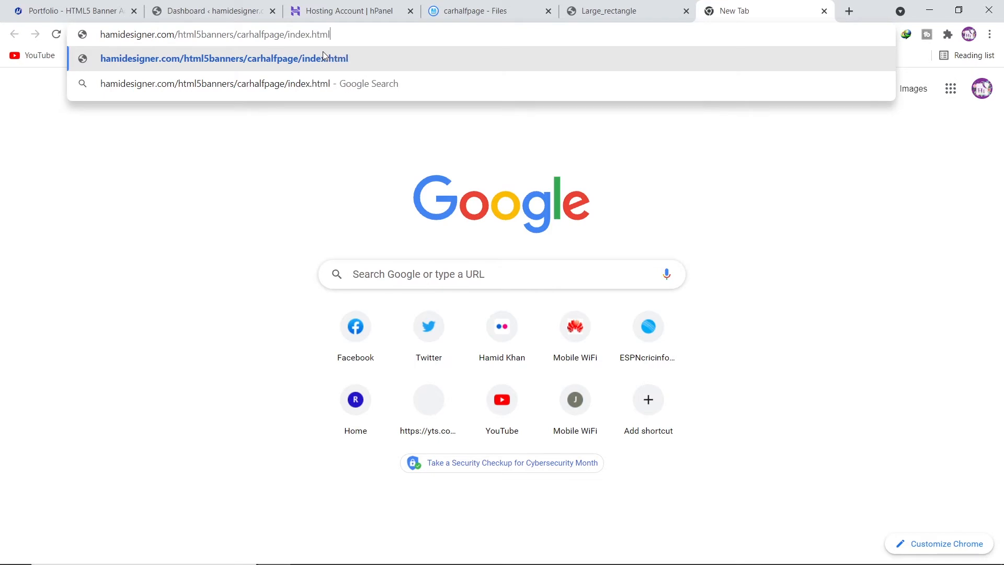
key(Return)
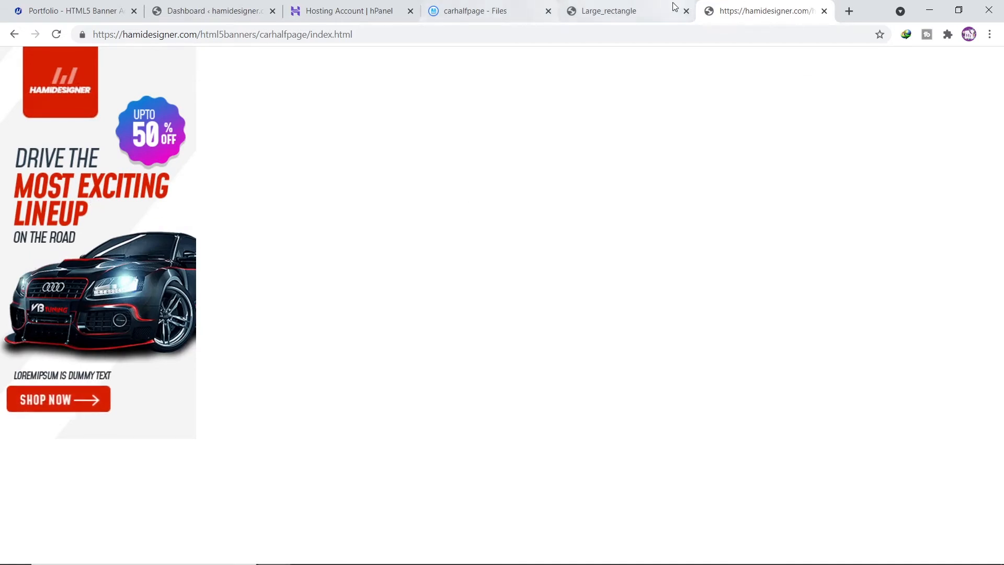
Return the file manager to the html5banners folder, and copy the full address of the loaded carhalfpage banner page.
click(520, 6)
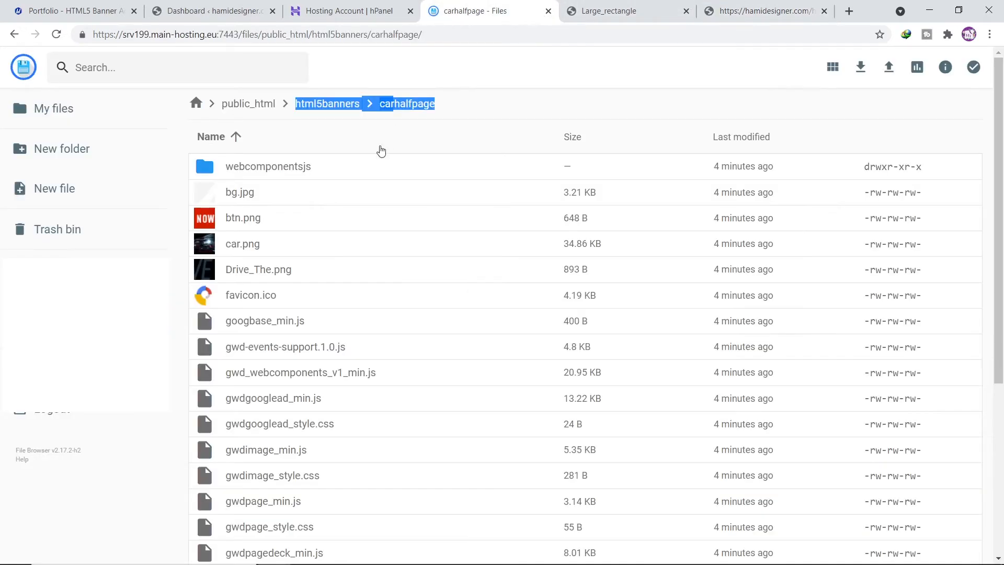
click(336, 105)
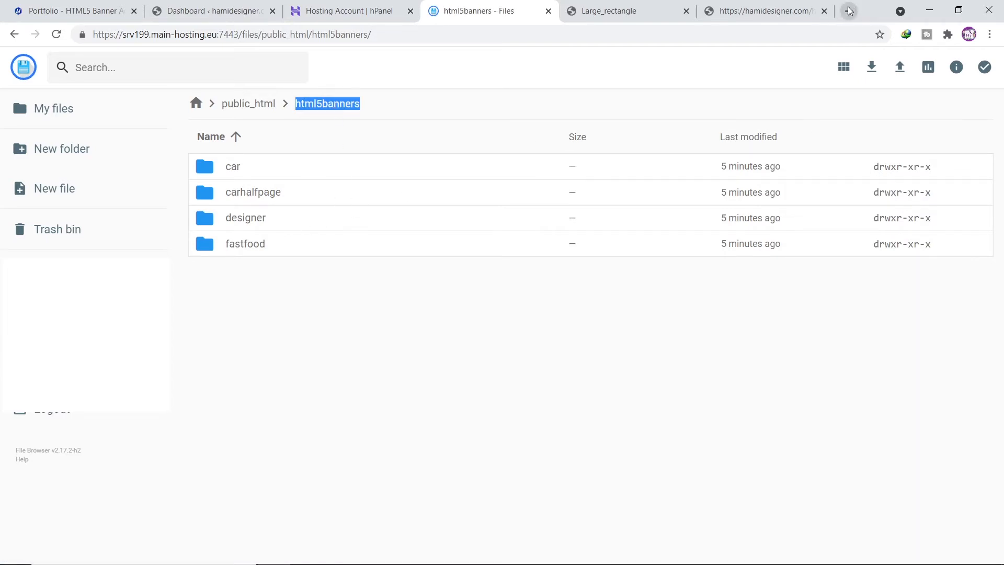
click(790, 8)
click(419, 33)
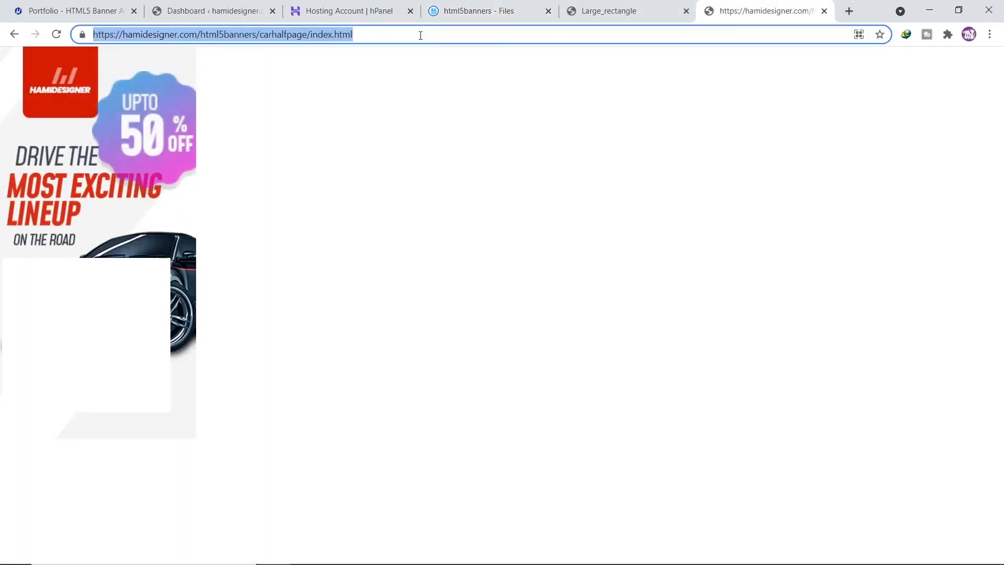
key(ctrl+c)
Load the designer banner in a new tab by replacing carhalfpage with designer in the copied html5banners address.
click(847, 12)
key(ctrl+v)
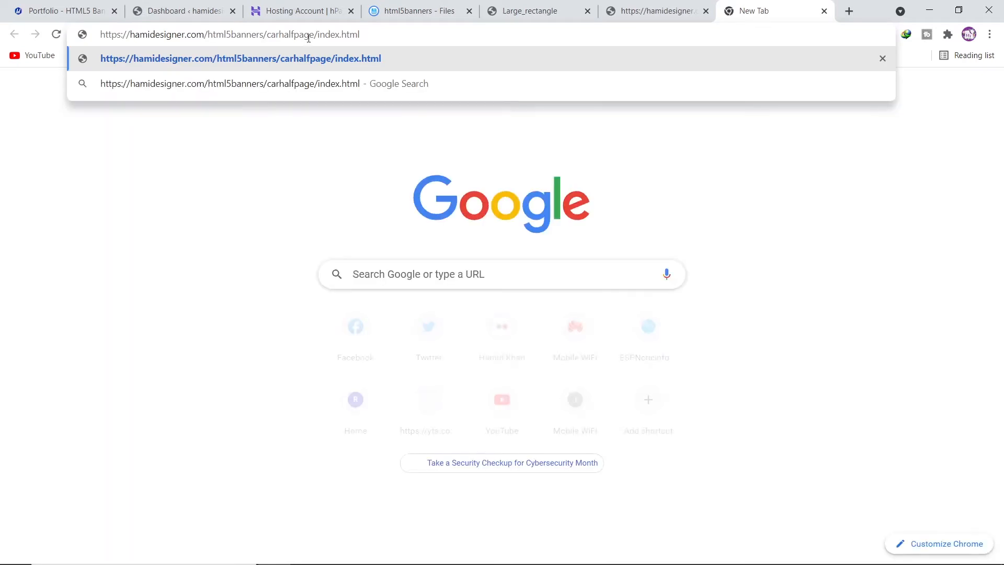
double_click(312, 35)
text(des)
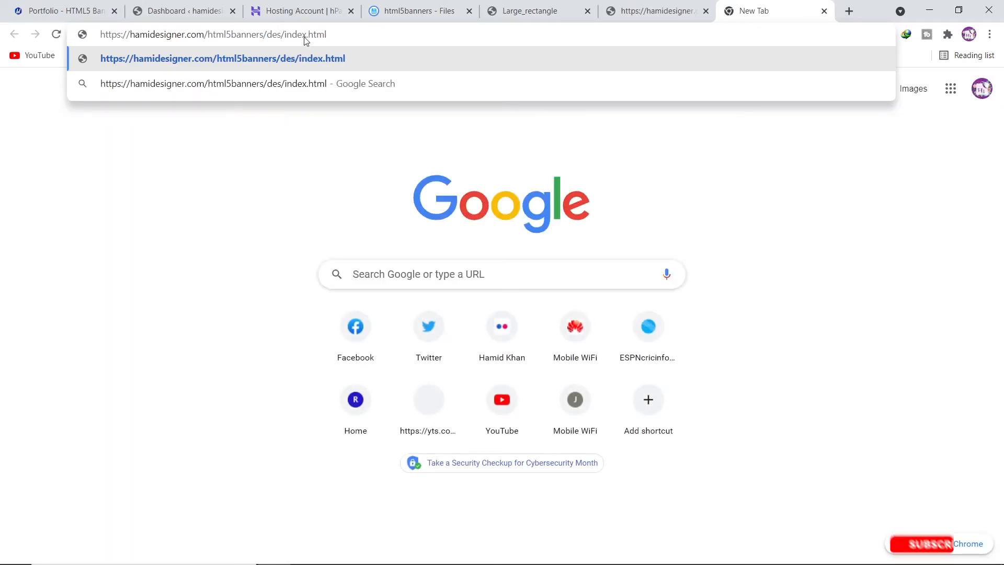
text(ign)
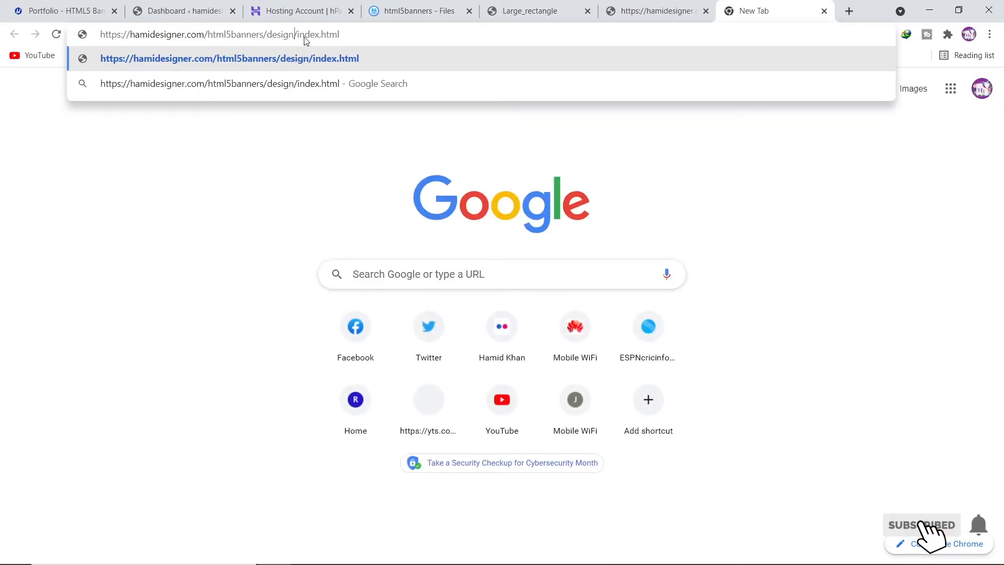
text(er)
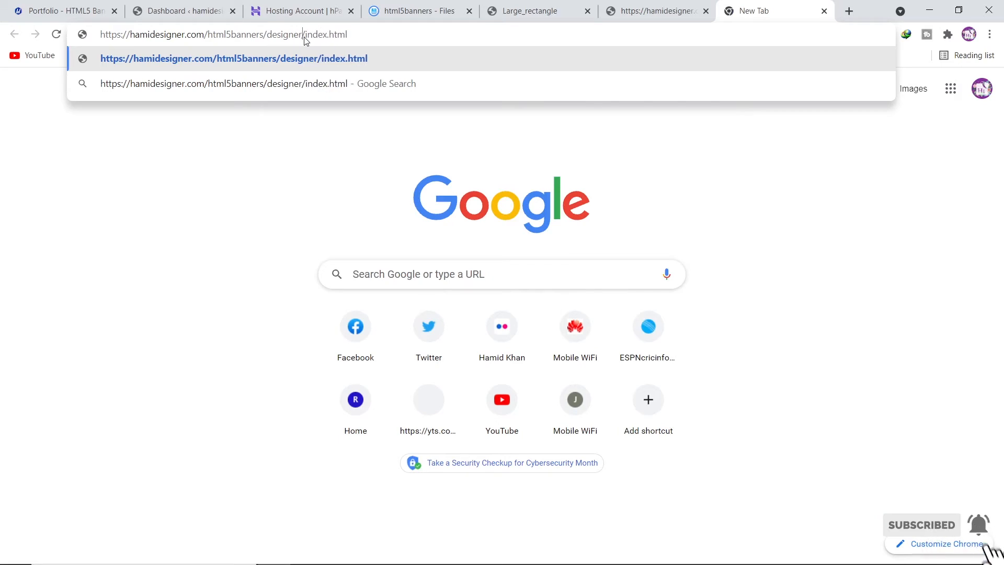
key(Return)
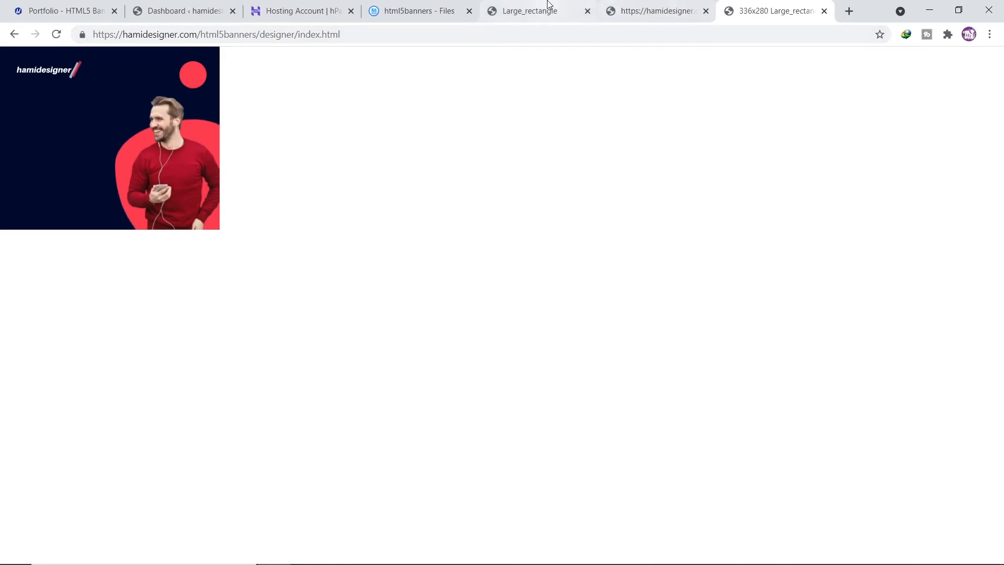
Check the folder names in html5banners and load hamidesigner.com/html5banners/fastfood/index.html in a new tab from the copied address.
click(447, 7)
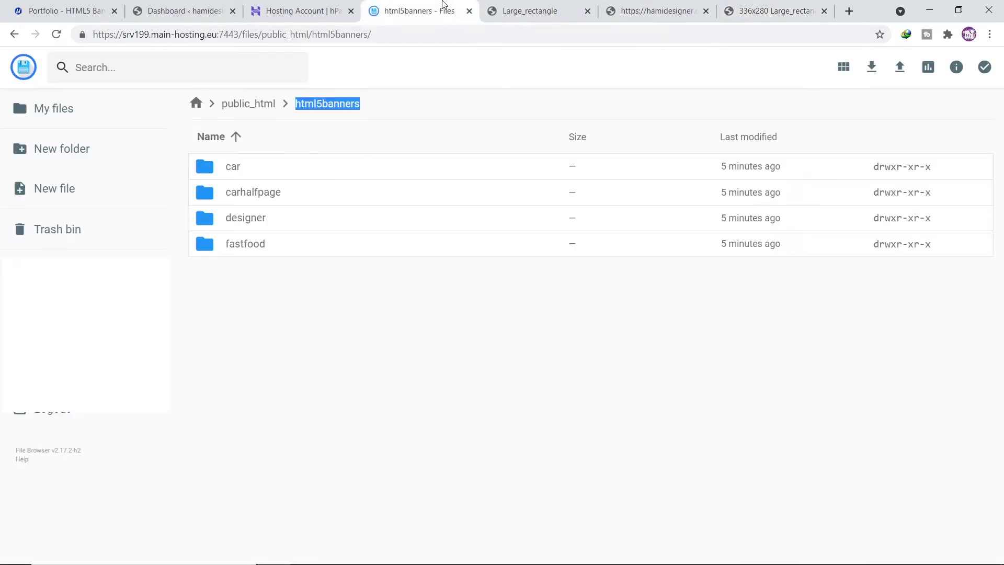
click(784, 10)
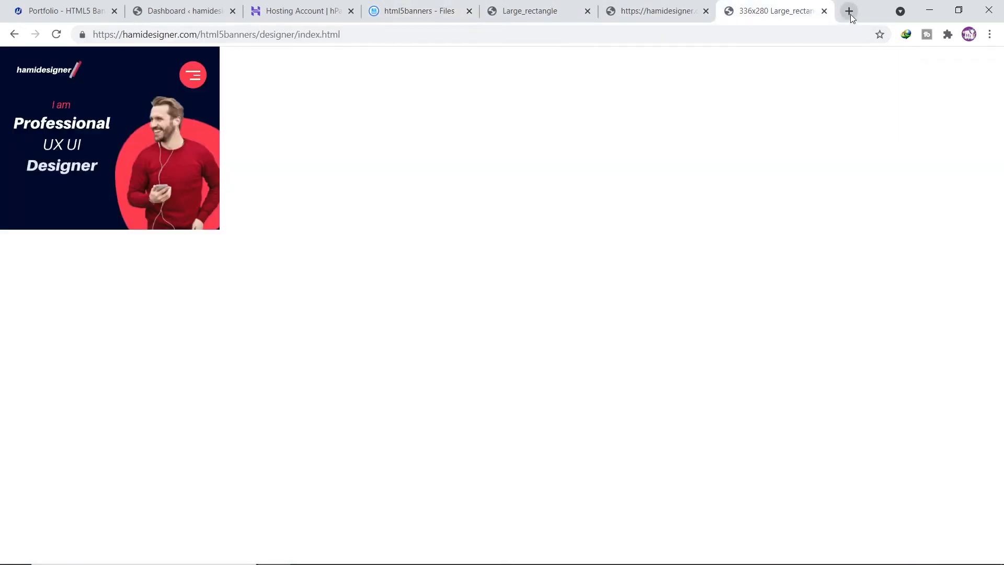
click(849, 13)
key(ctrl+v)
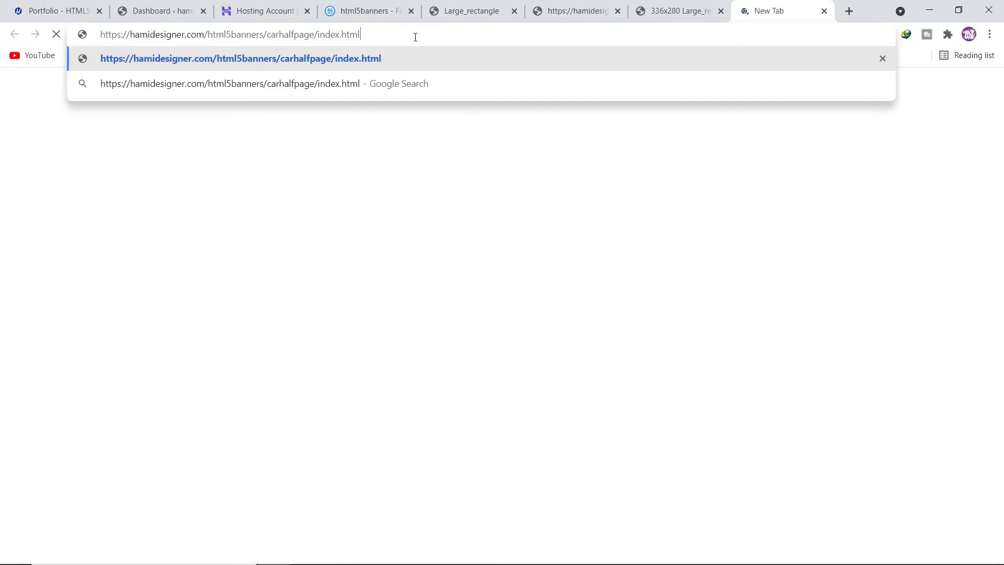
double_click(278, 35)
text(fastfoo)
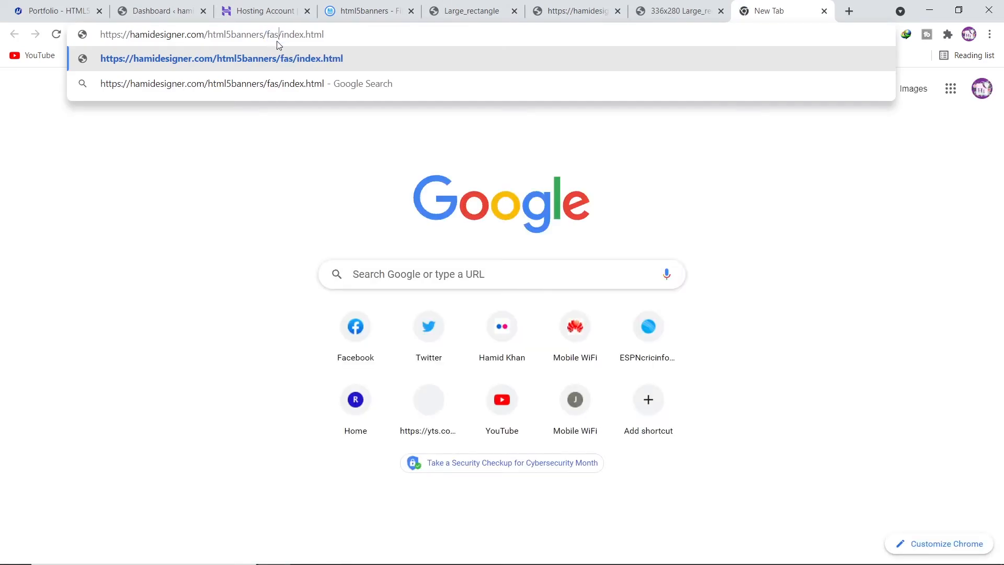
text(d)
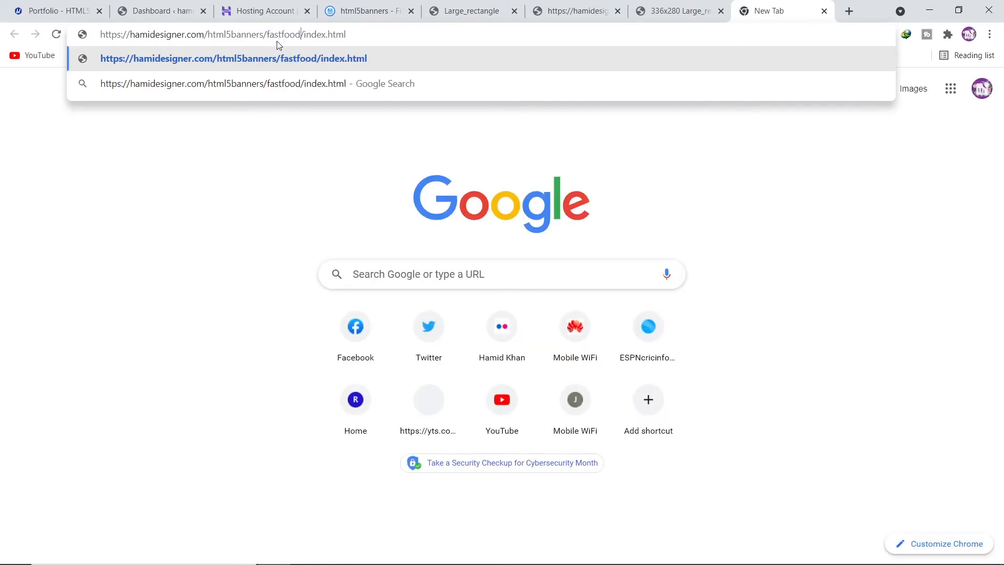
key(Return)
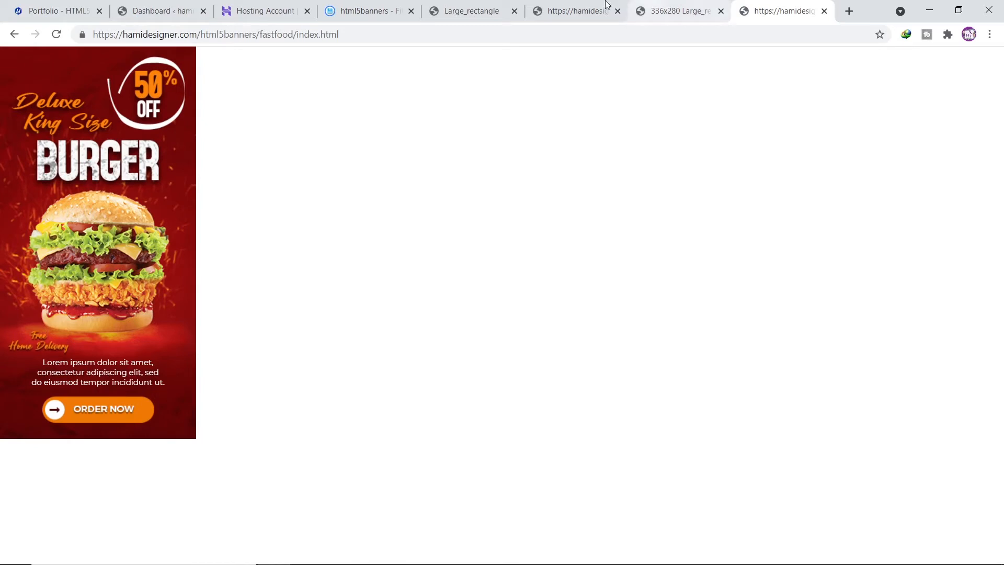
Review the four loaded banner pages and the existing Portfolio – HTML5 Banner Ads page.
click(481, 9)
click(570, 9)
click(672, 9)
click(793, 6)
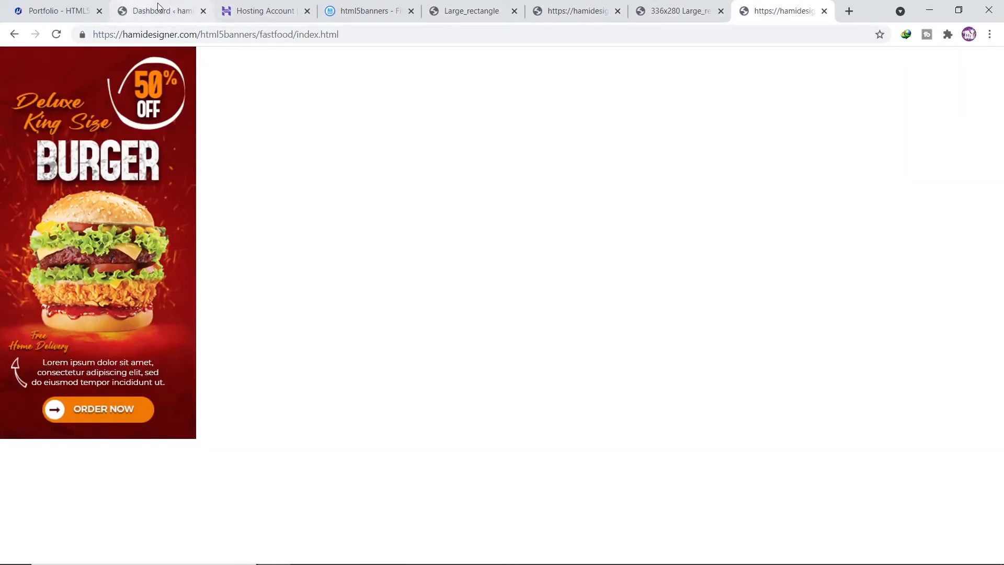
click(51, 13)
scroll(151, 209, up, 5)
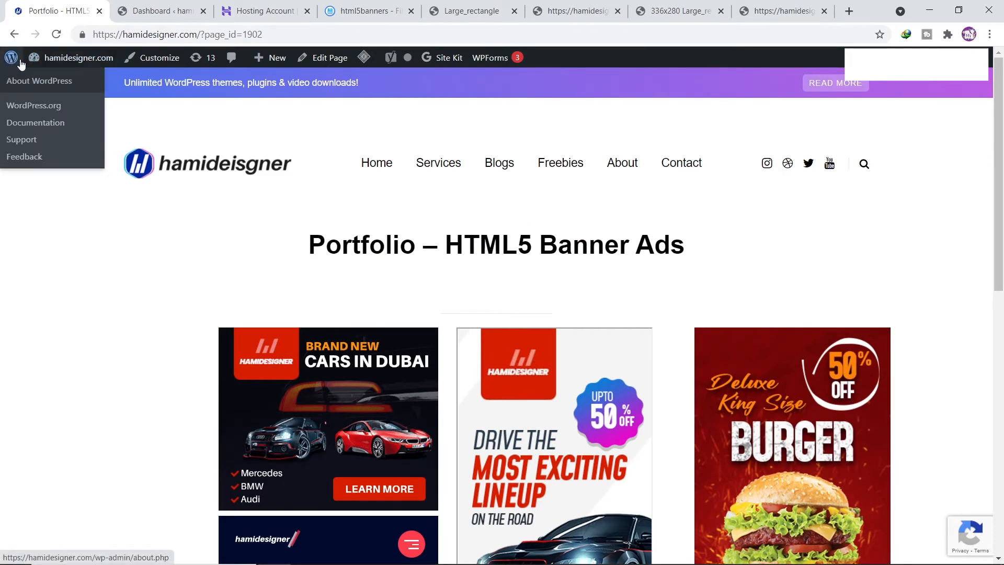
Open the Pages list from the WordPress dashboard and start a new page.
click(151, 6)
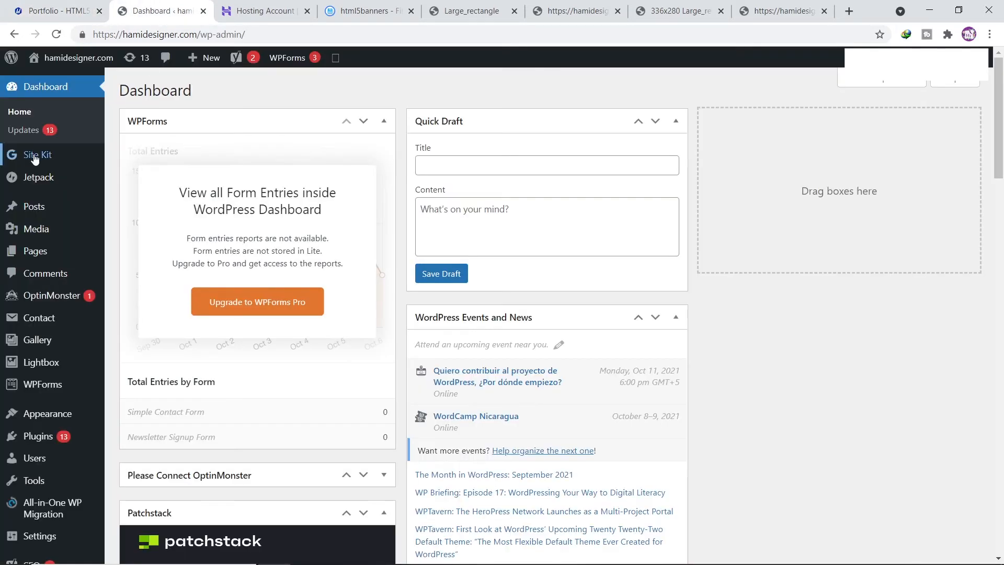
mouse_move(81, 232)
mouse_move(36, 254)
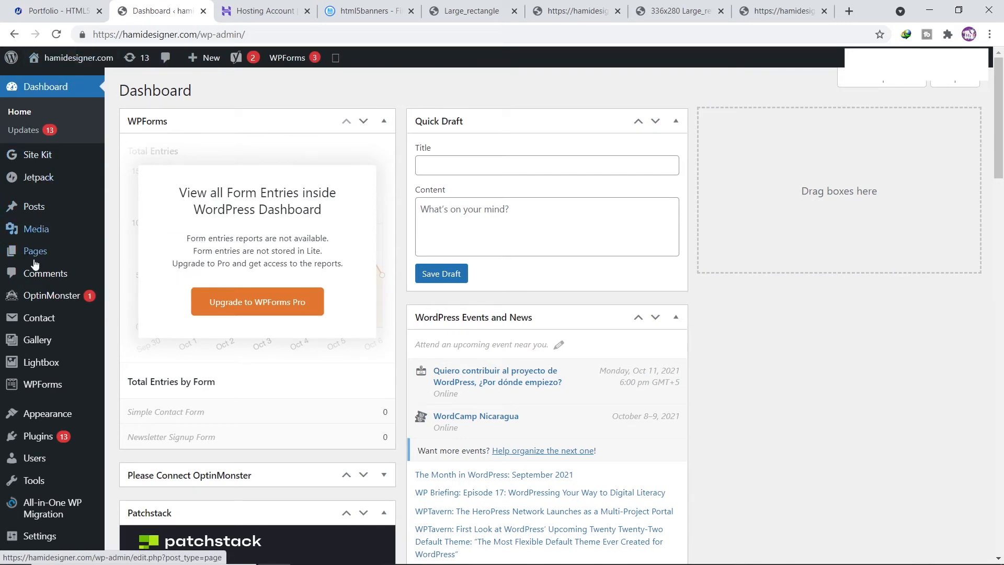
click(141, 256)
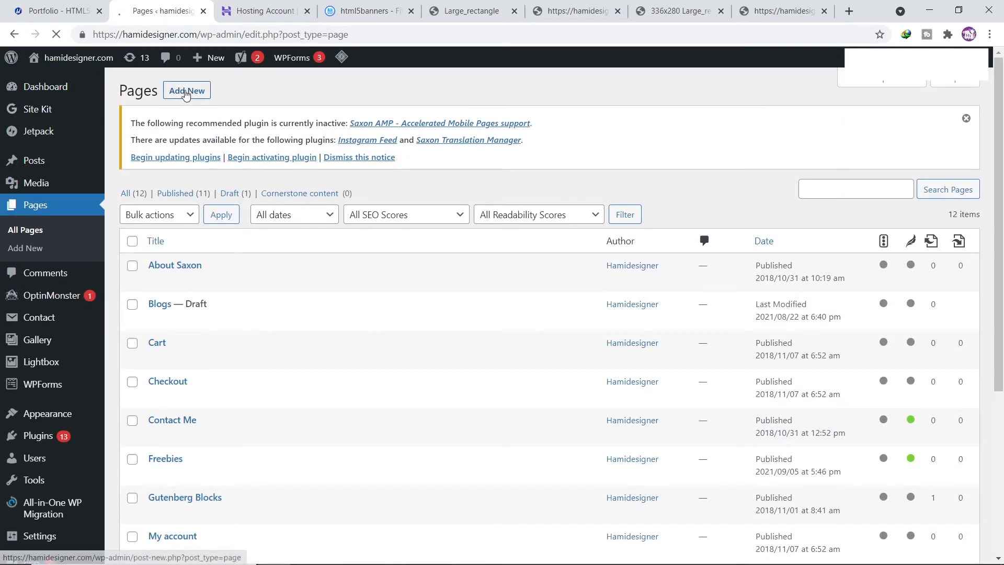
click(186, 92)
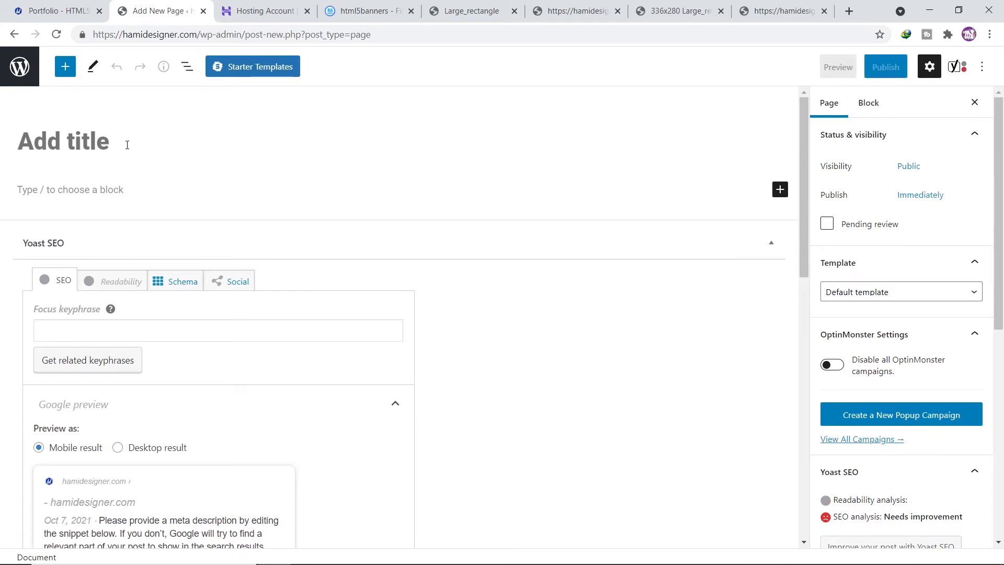
Title the new page HTML5 Banner Ads, with HTML in capitals.
text(Html)
key(BackSpace)
key(BackSpace)
text(TML)
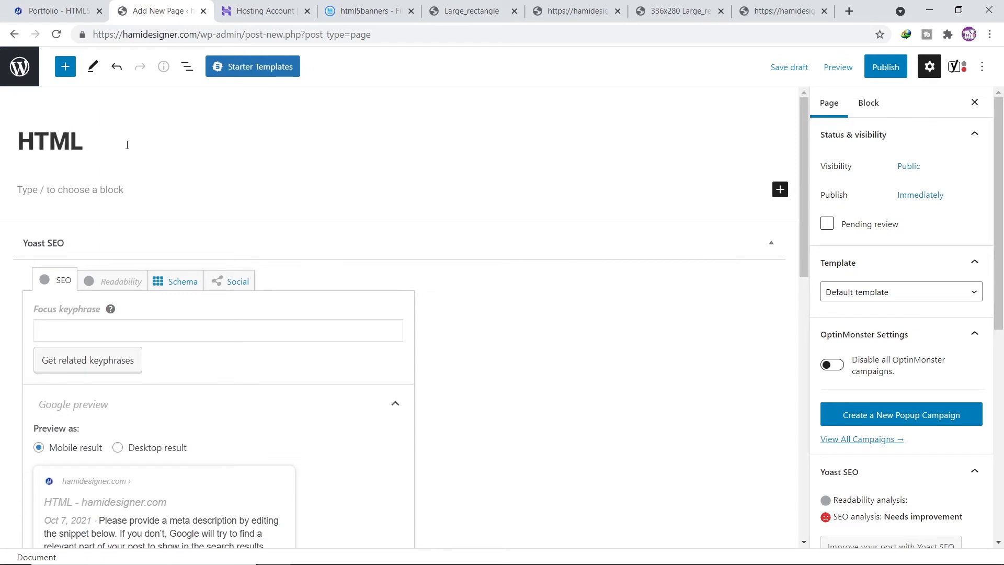
text(5 Banner Ads)
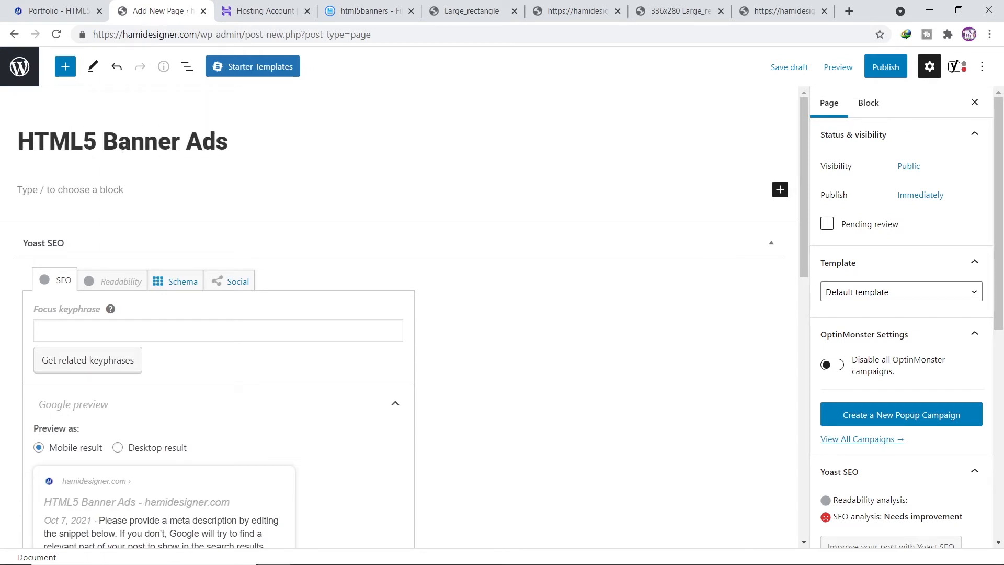
Insert a Separator block below the page title.
click(131, 189)
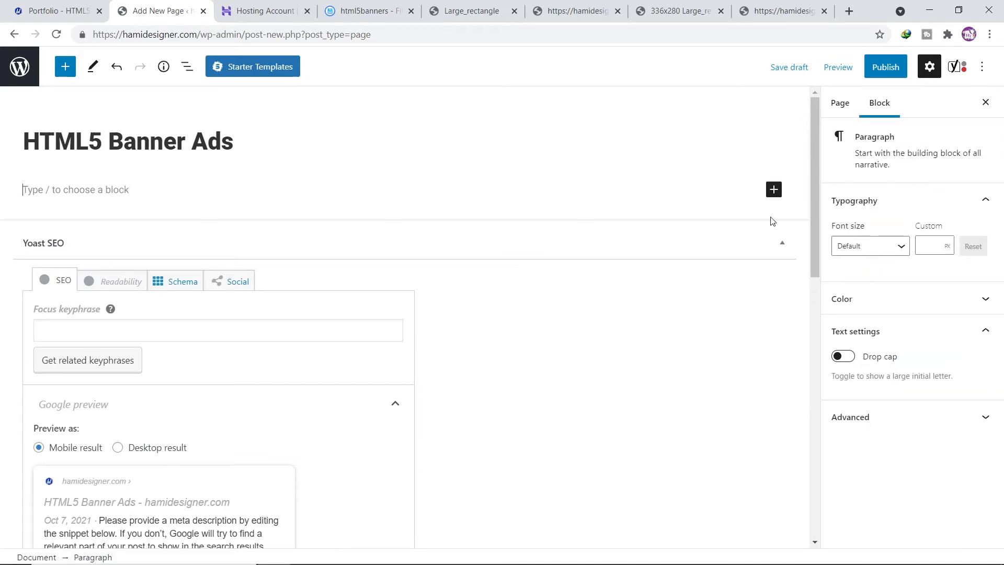
click(773, 191)
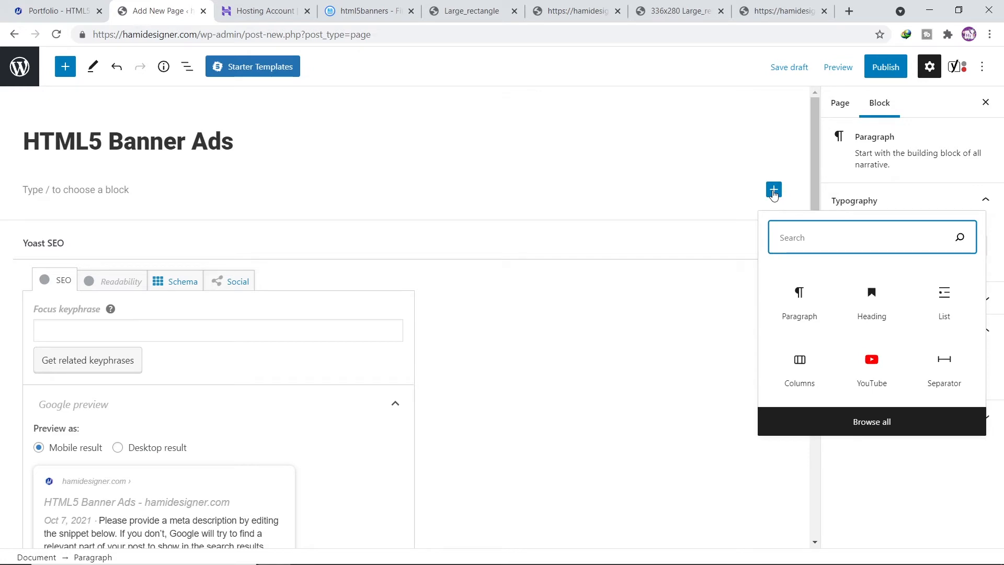
click(949, 370)
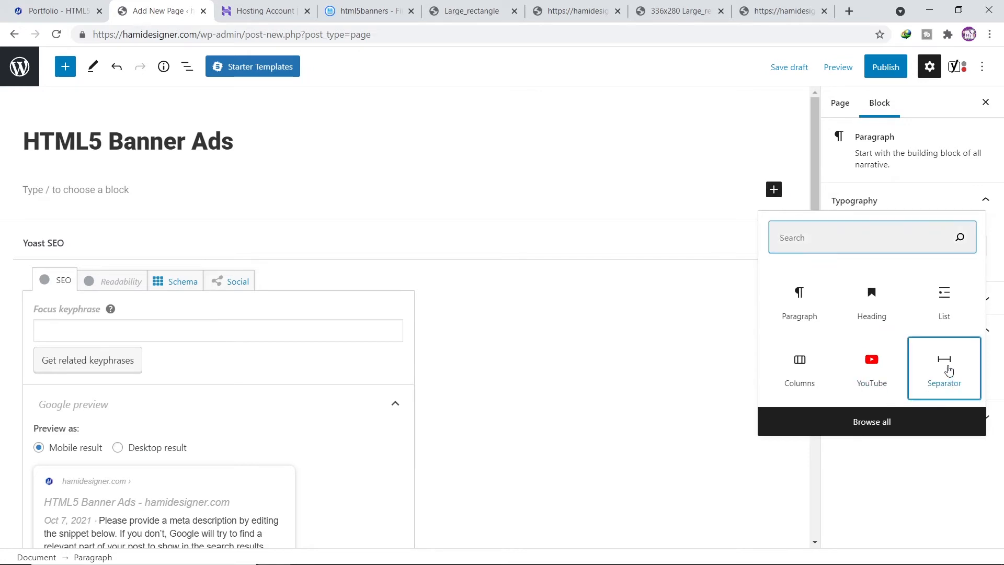
click(949, 370)
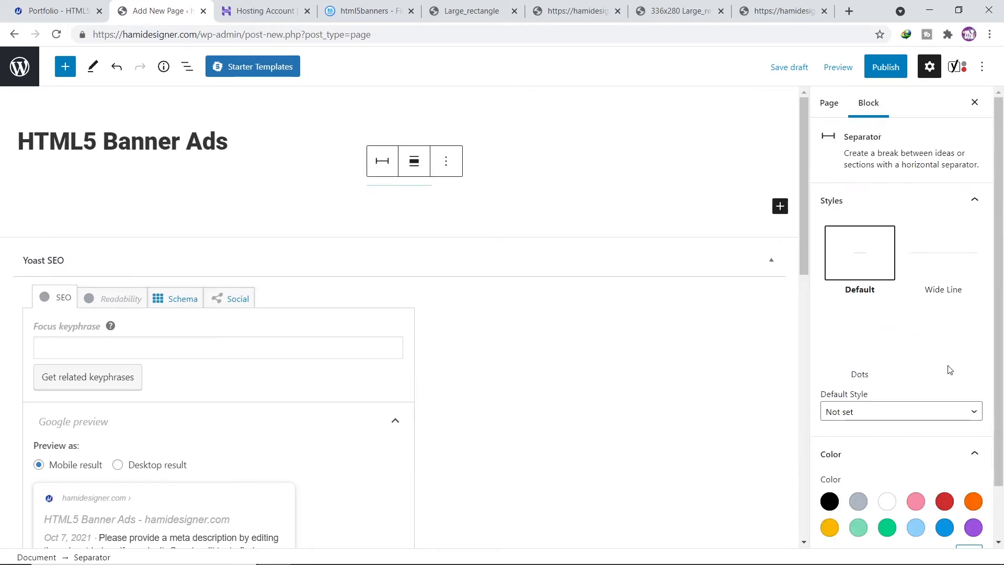
Add a Columns block below the separator, skipping the layout variations, and extend it to four columns.
click(779, 206)
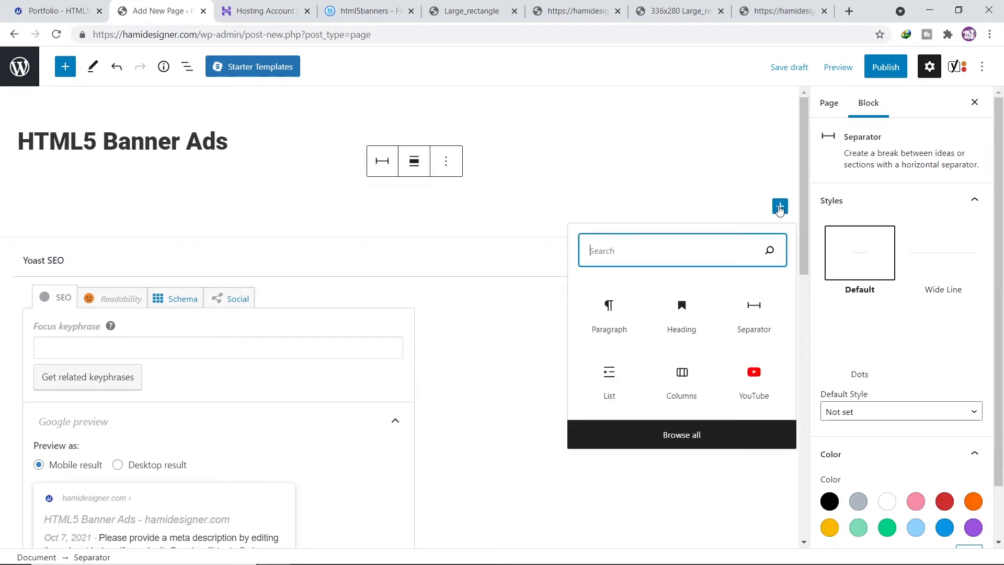
click(687, 382)
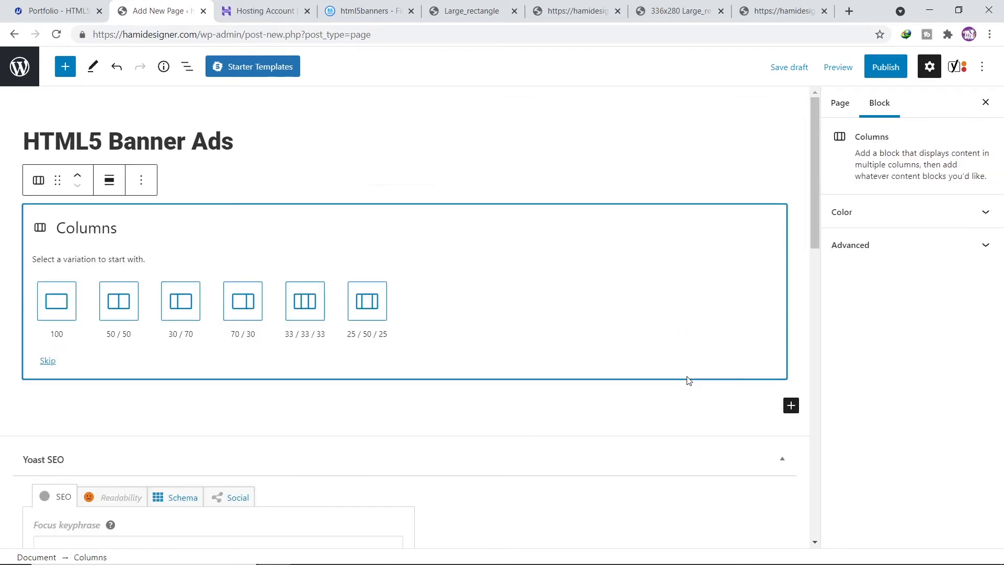
click(62, 360)
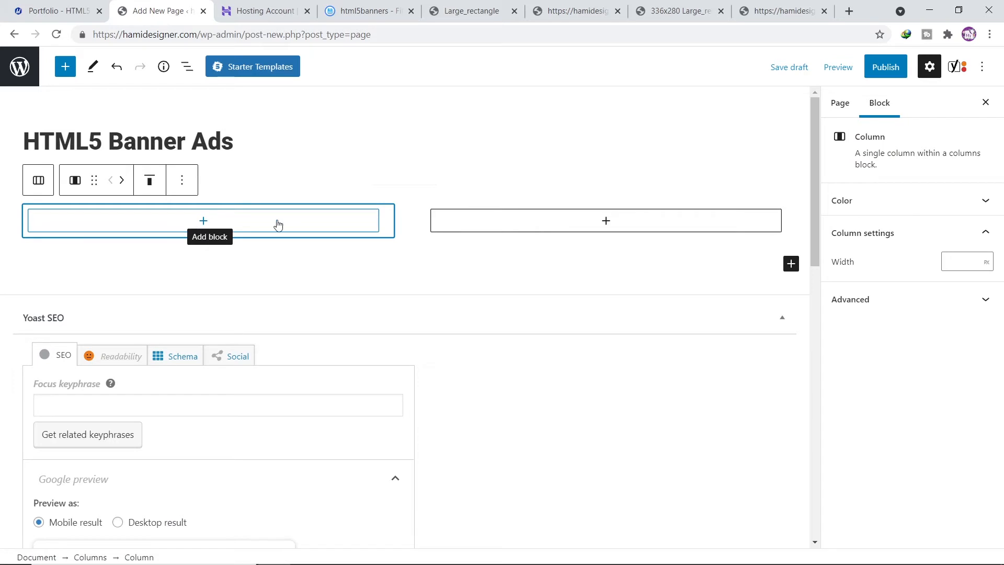
click(405, 221)
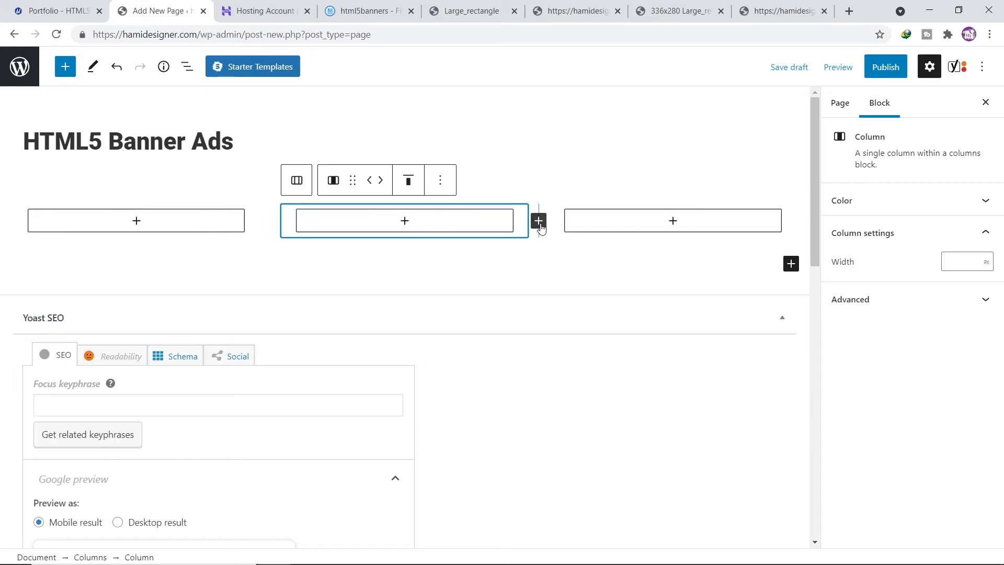
click(538, 220)
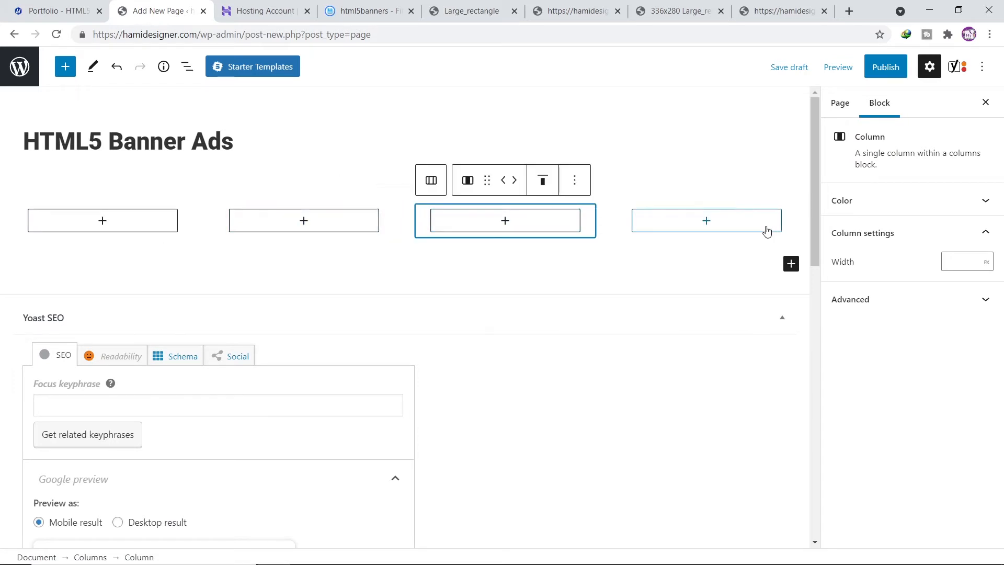
Find the Custom HTML block by searching for html and insert it in the first column.
click(103, 222)
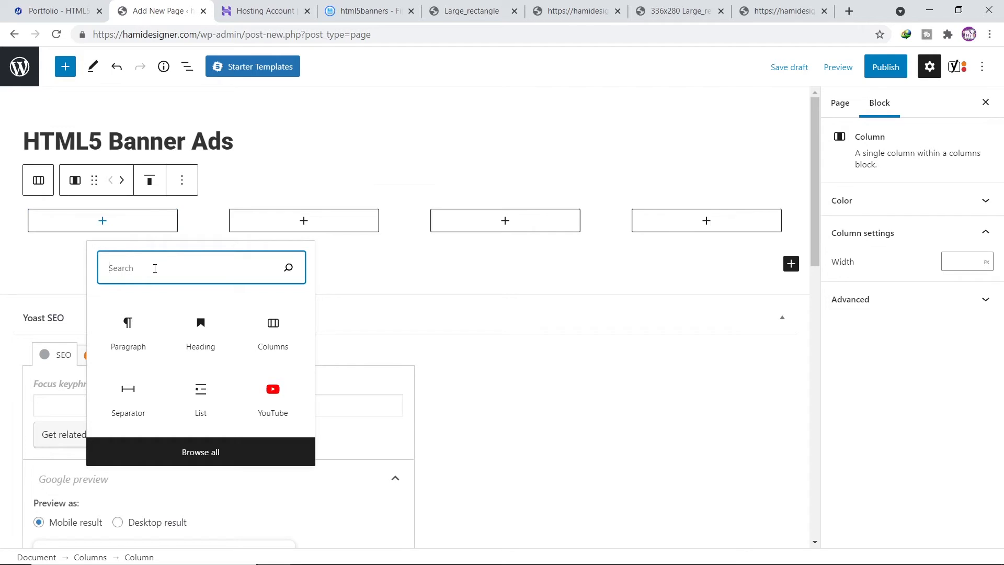
text(html)
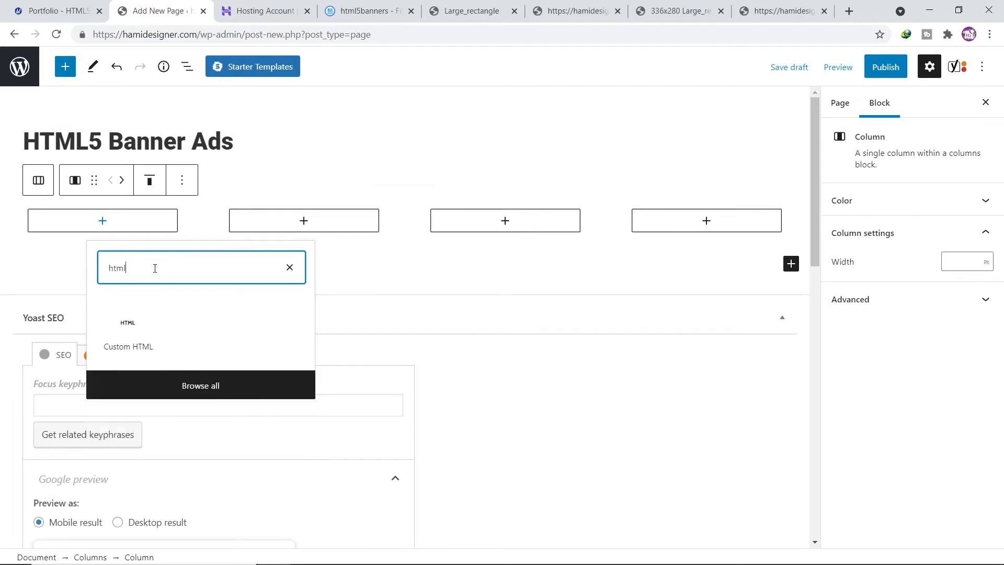
click(127, 328)
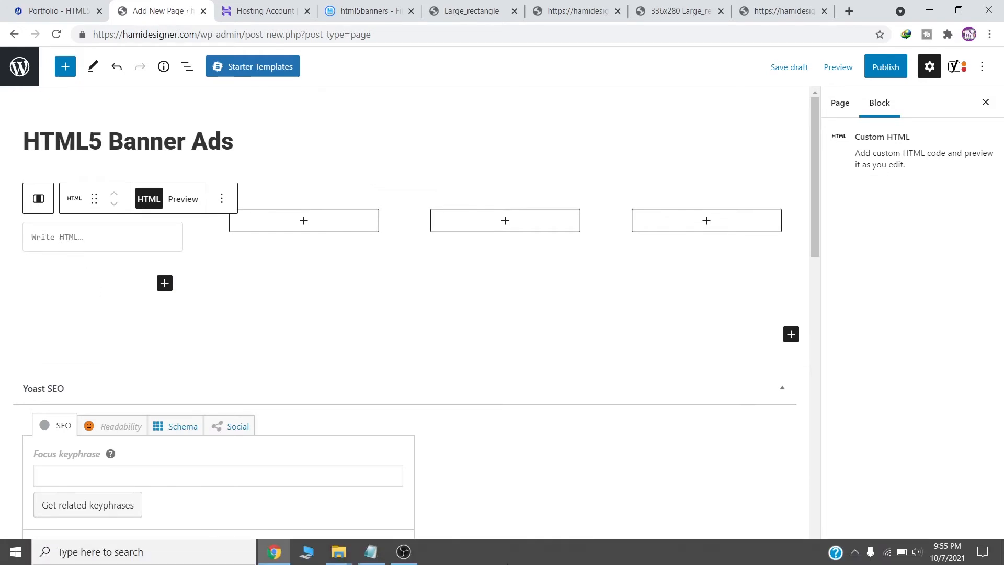
Copy the complete 336x280 iframe code from the iframe text file in Notepad and paste it into the first column's Custom HTML block.
click(371, 554)
click(386, 437)
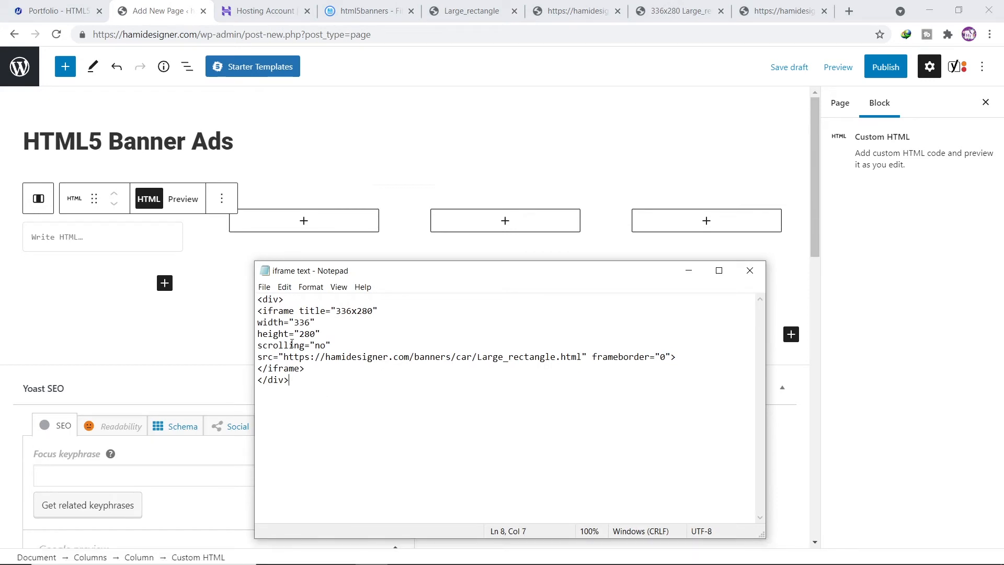
drag(303, 383, 256, 300)
key(ctrl+c)
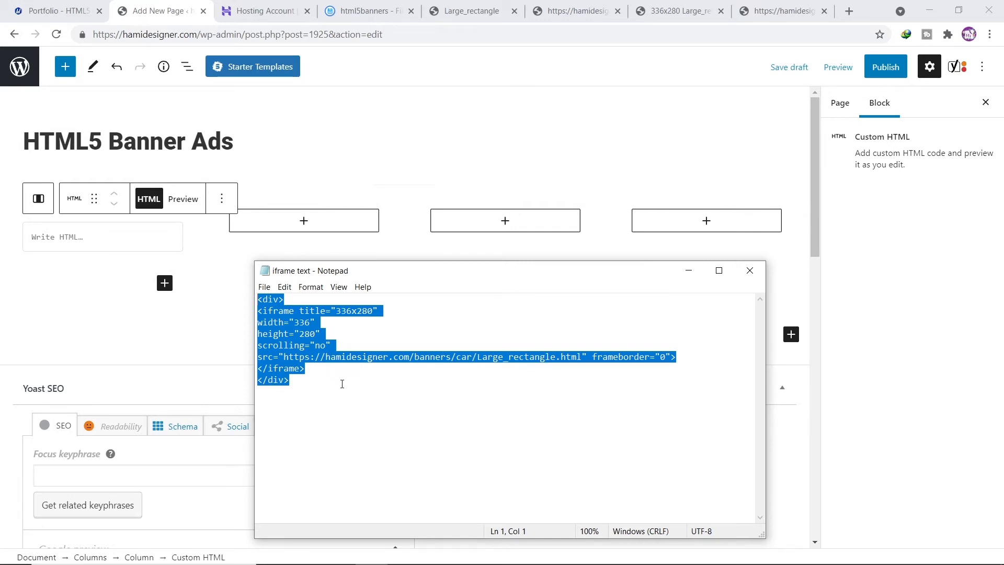
click(319, 377)
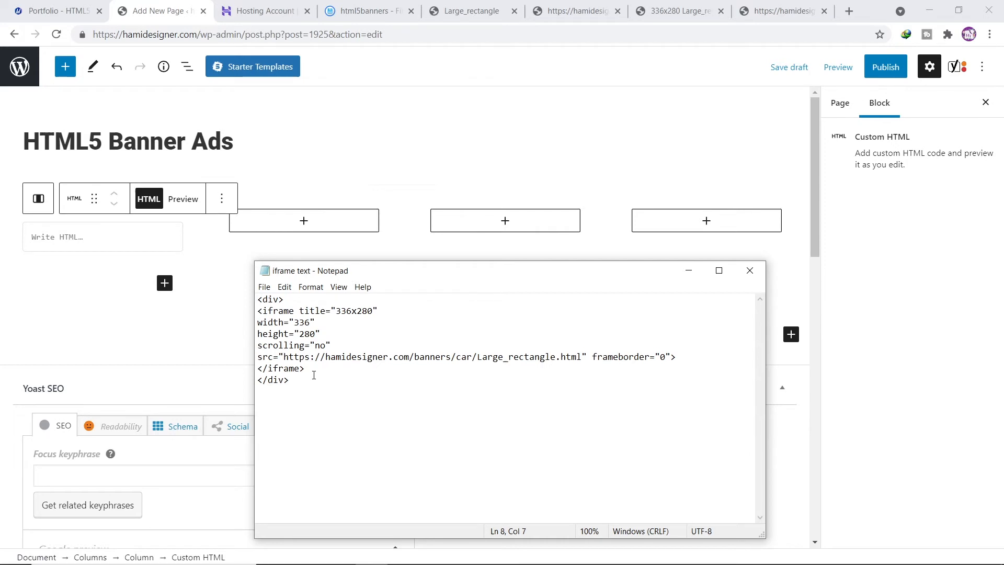
drag(303, 385, 262, 299)
click(72, 233)
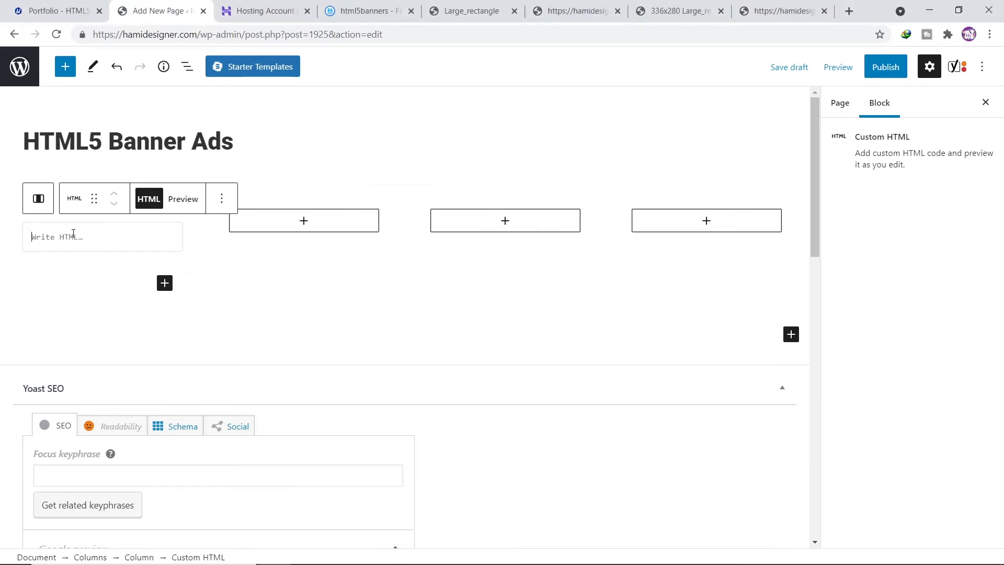
key(ctrl+v)
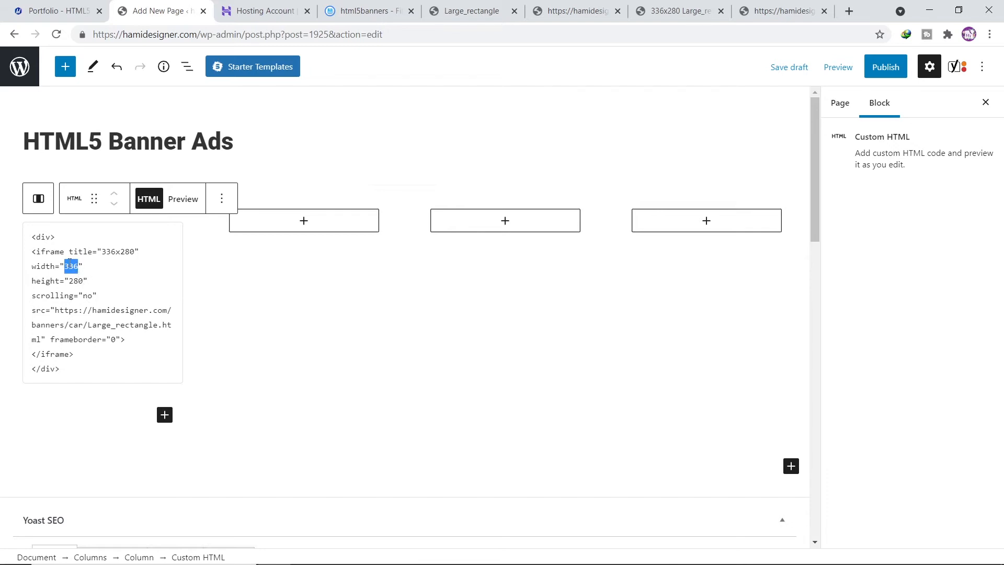
click(55, 310)
drag(98, 311, 46, 339)
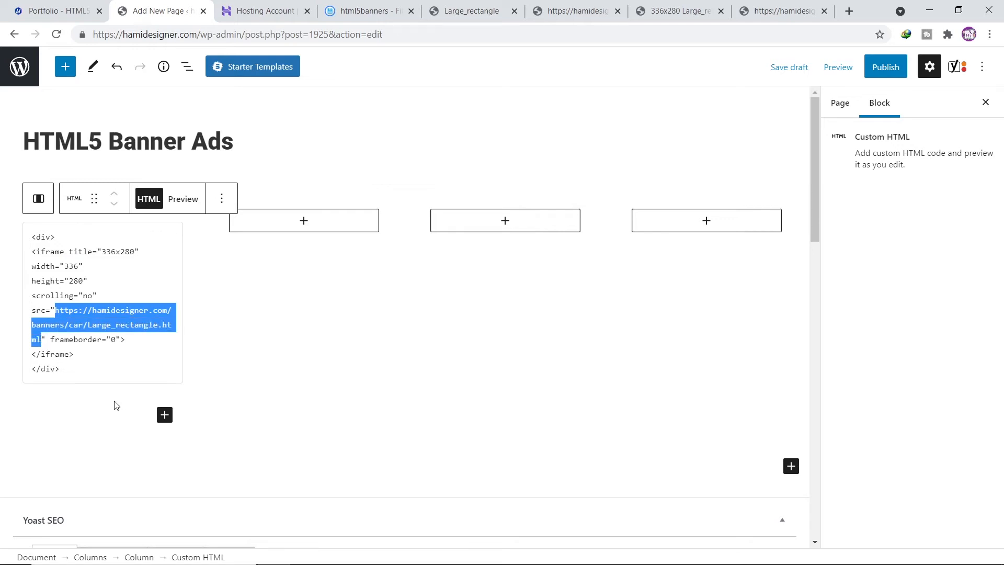
key(BackSpace)
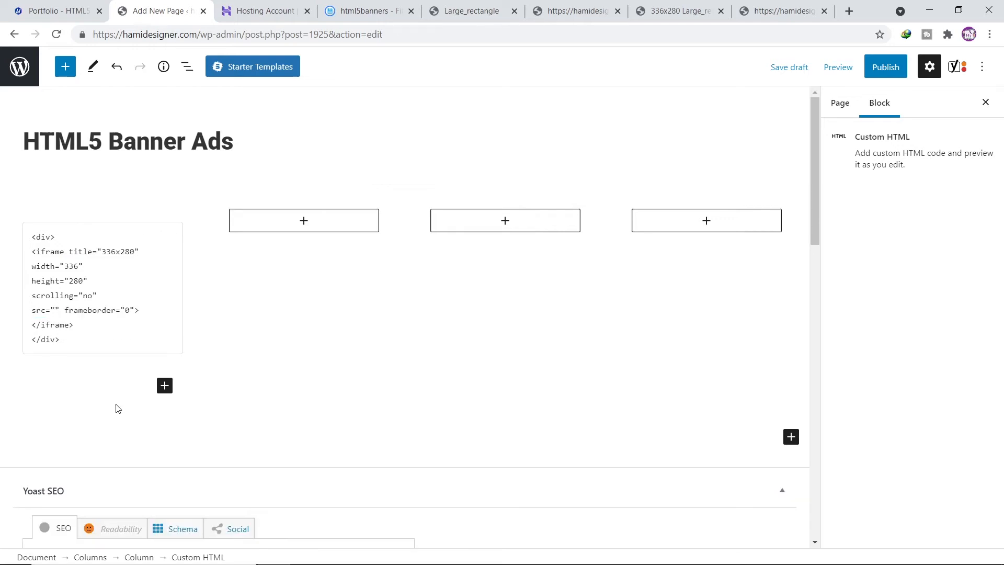
click(453, 8)
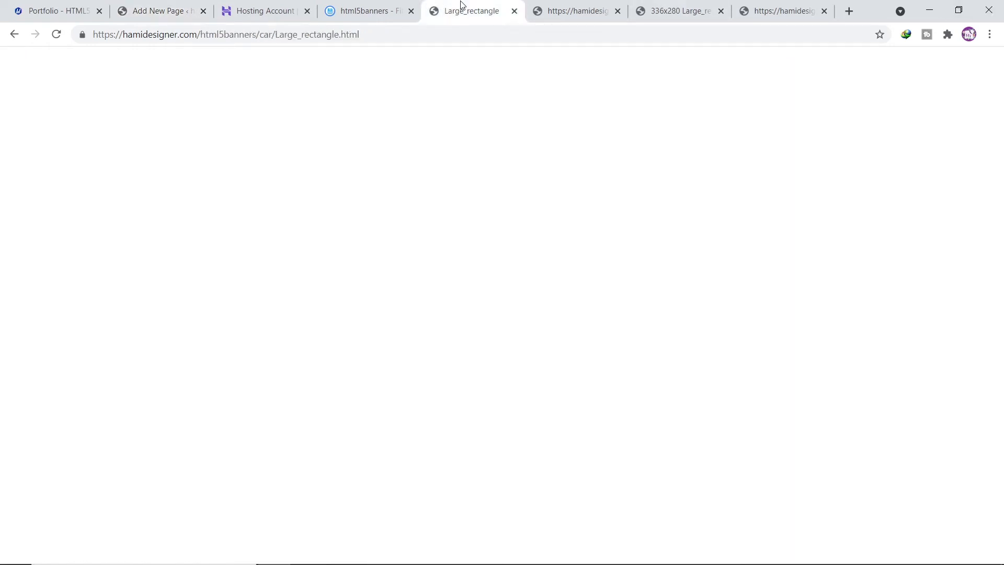
click(178, 35)
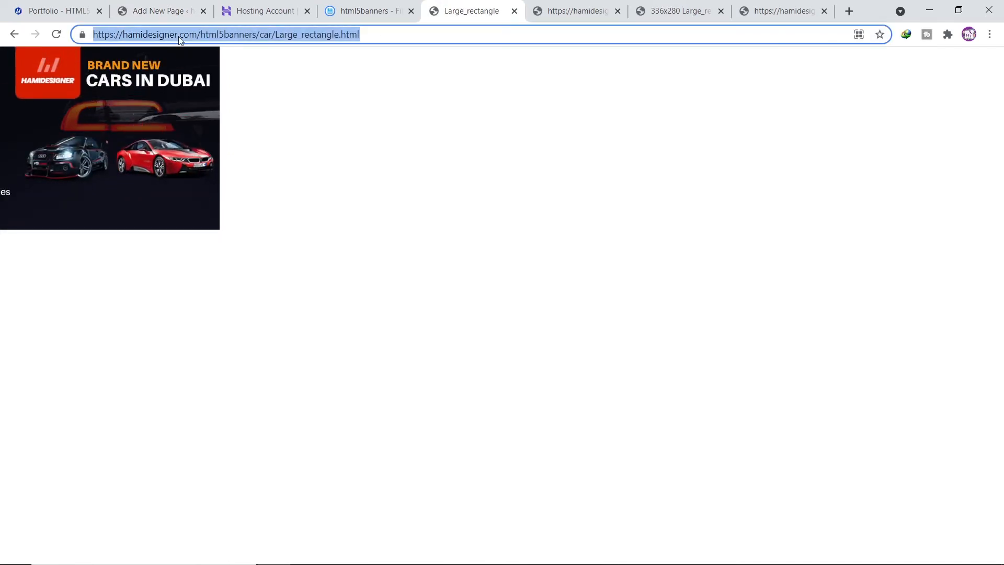
click(288, 115)
click(264, 34)
key(ctrl+c)
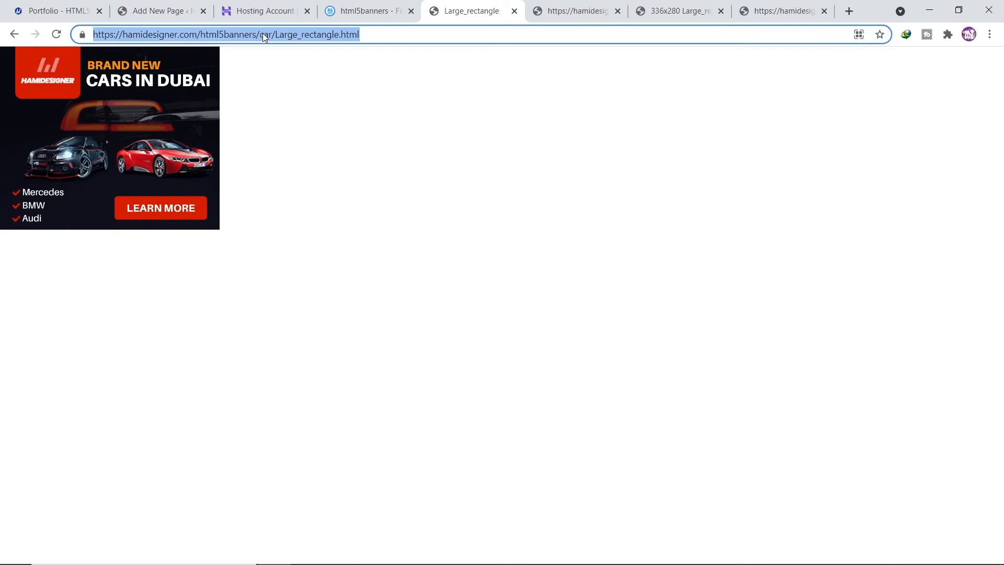
click(41, 7)
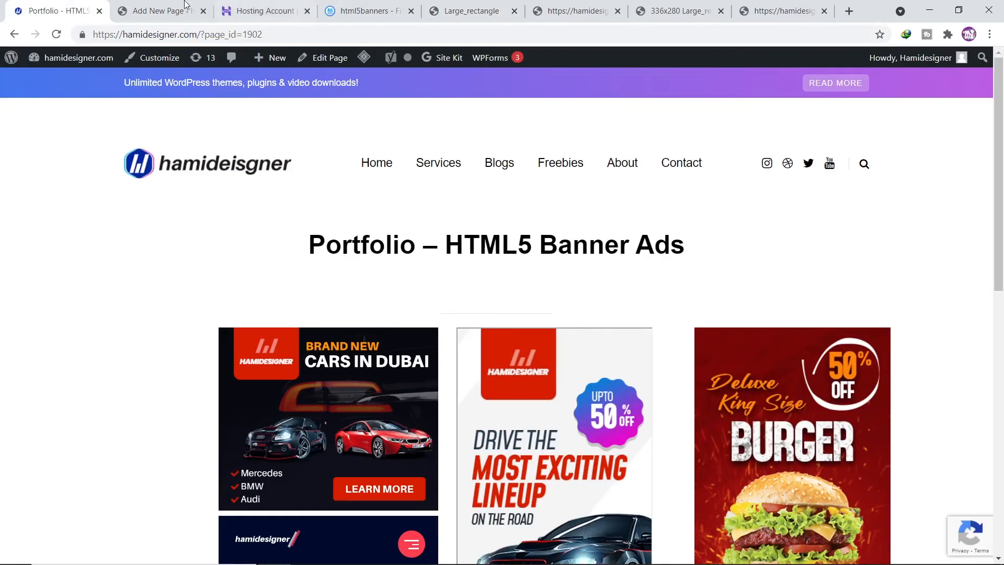
click(156, 7)
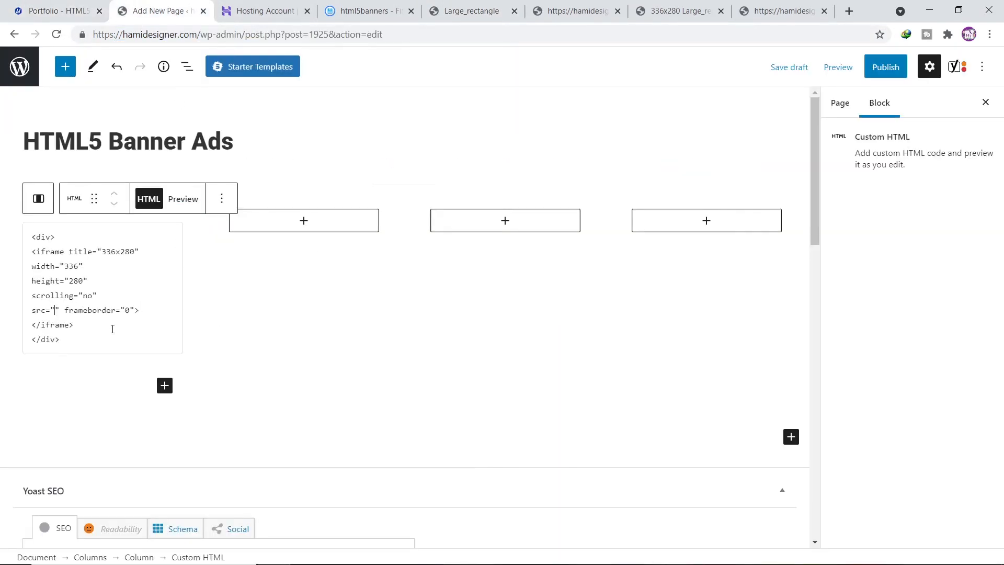
key(ctrl+v)
Add a second Custom HTML block in the first column and fill it with a copy of the first block's iframe code.
scroll(129, 366, down, 1)
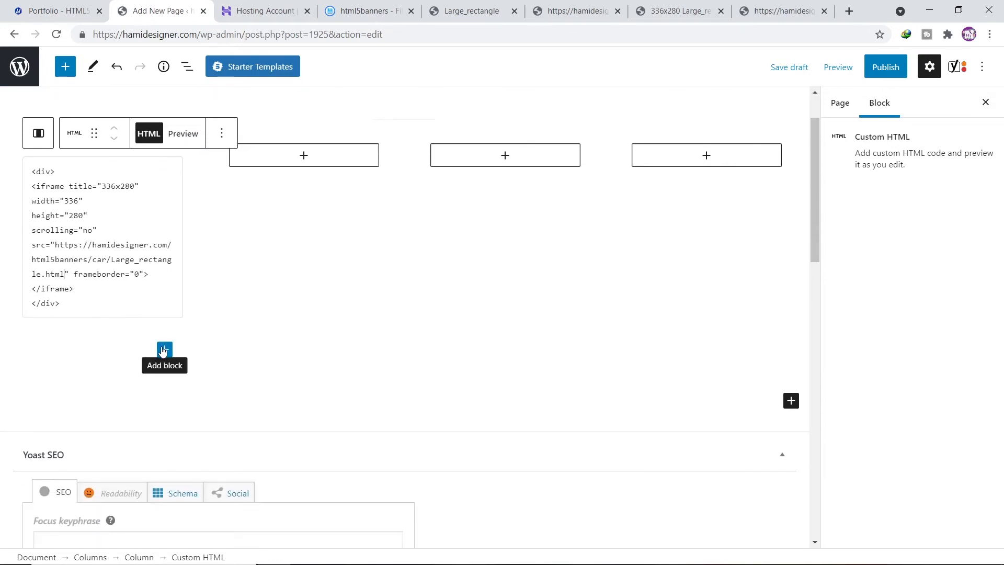
click(80, 336)
click(164, 350)
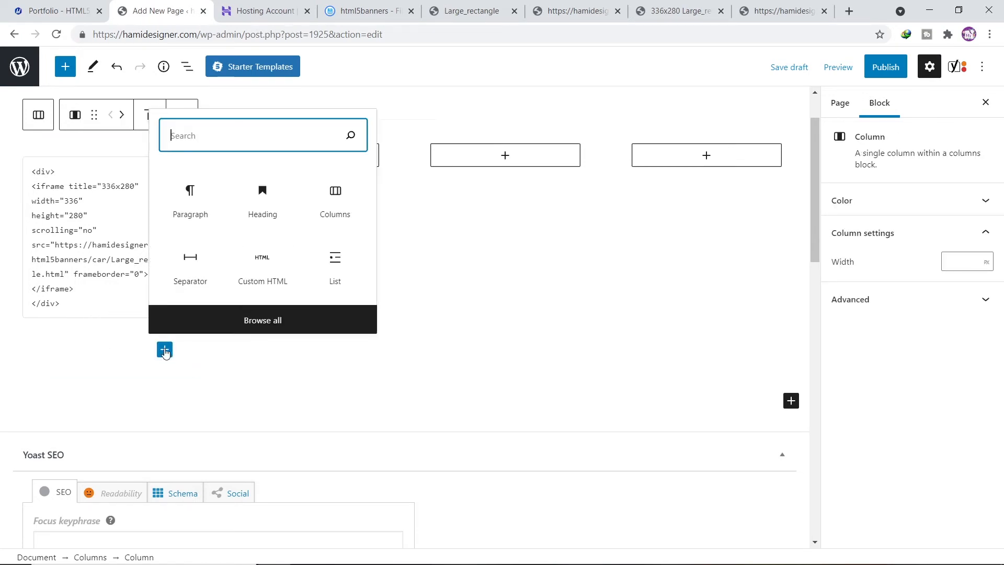
click(268, 264)
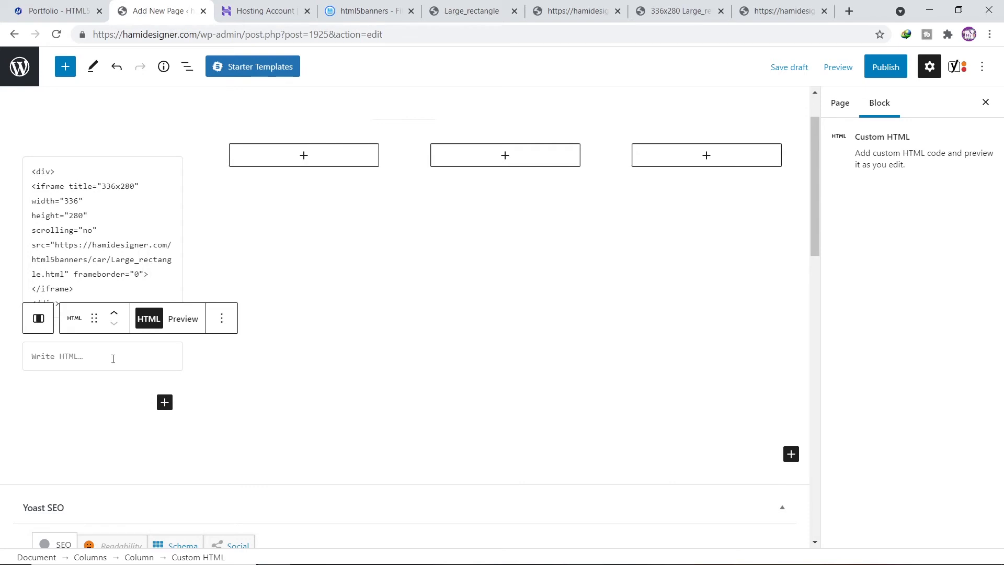
click(92, 293)
key(ctrl+a)
key(ctrl+c)
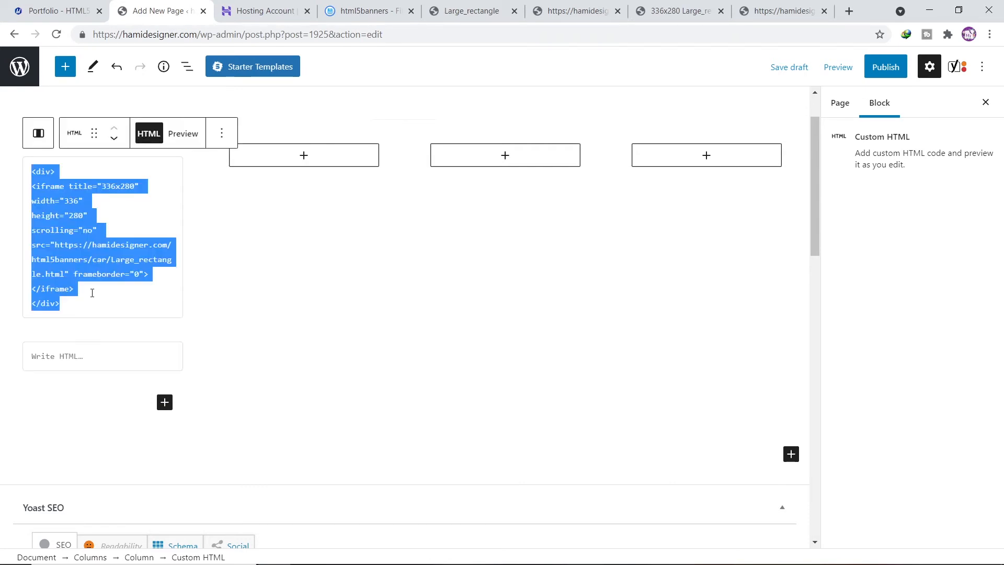
click(79, 353)
key(ctrl+v)
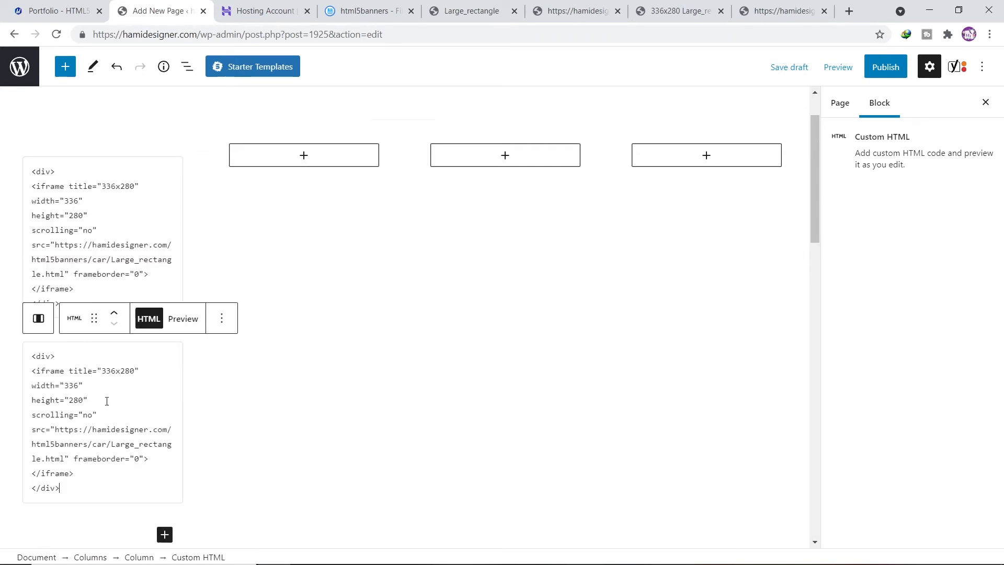
scroll(106, 400, down, 2)
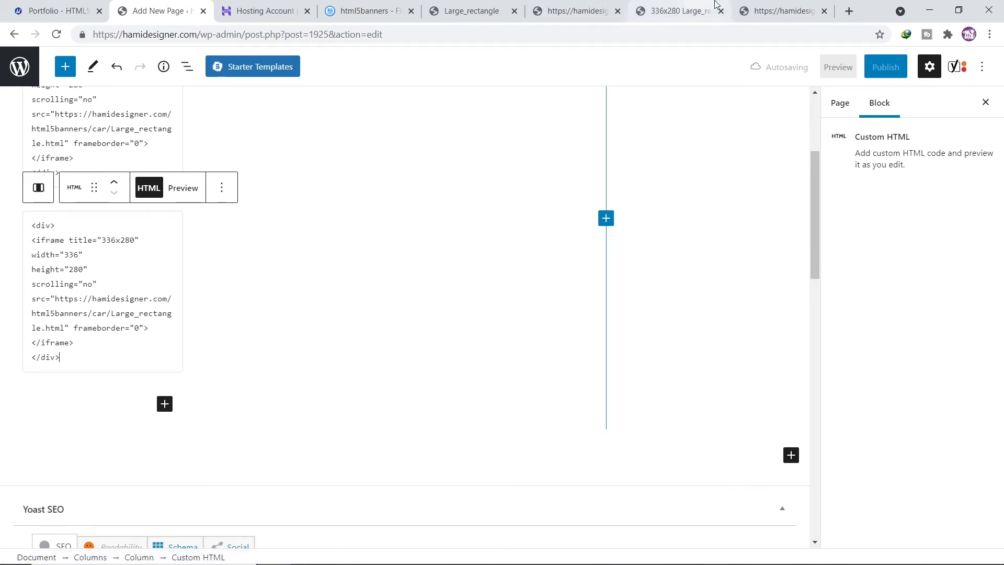
click(682, 6)
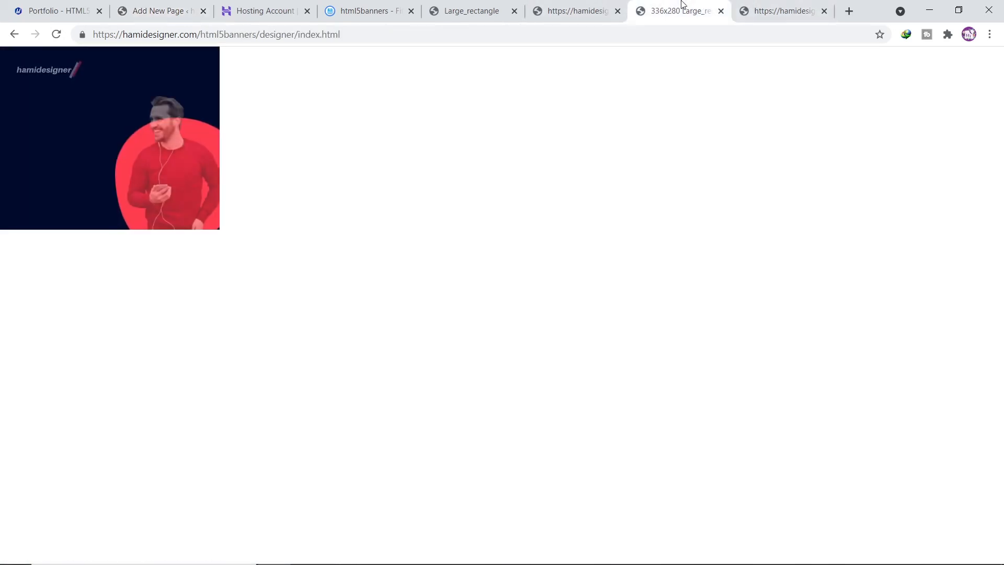
click(202, 34)
key(ctrl+c)
click(77, 9)
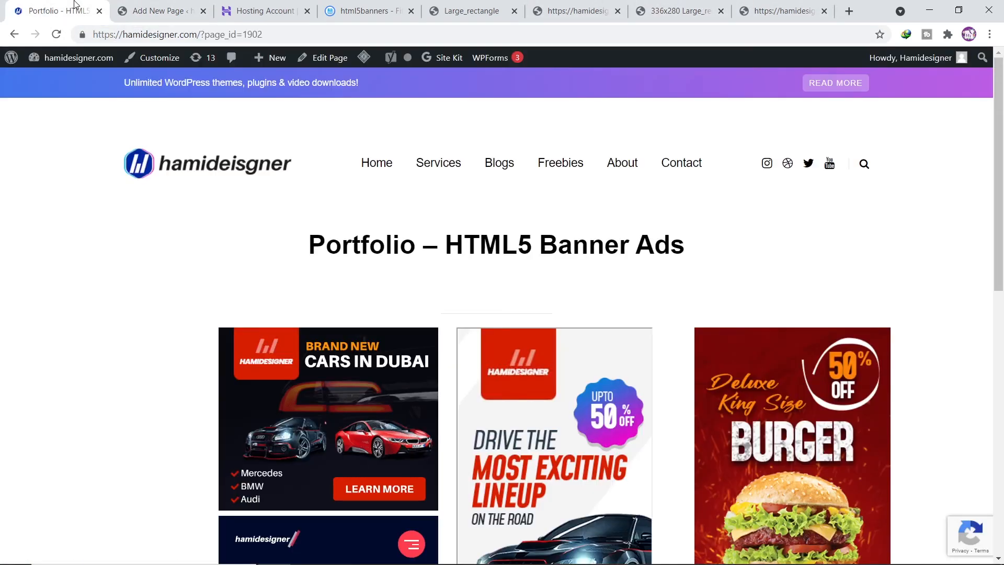
click(153, 10)
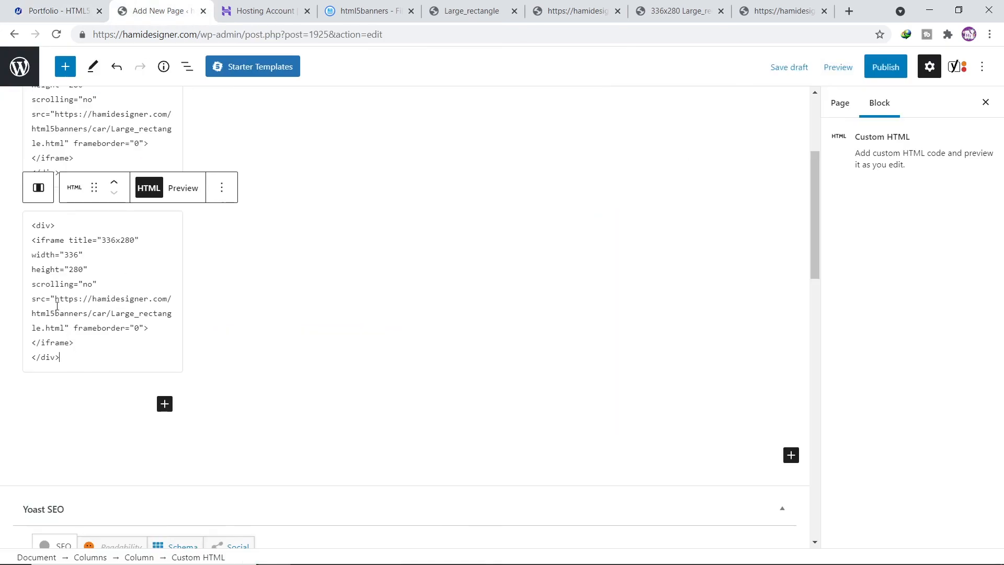
drag(55, 299, 64, 328)
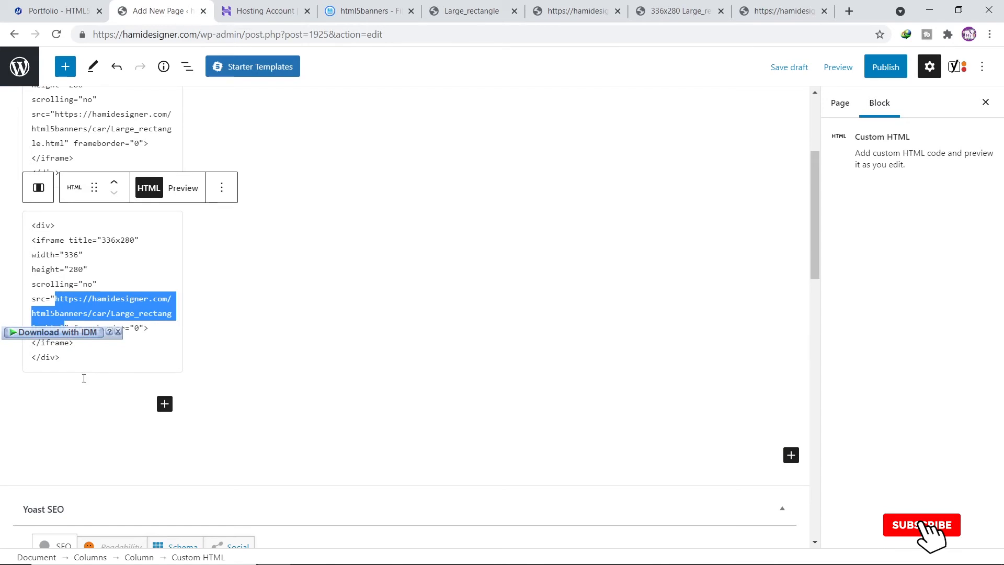
key(ctrl+v)
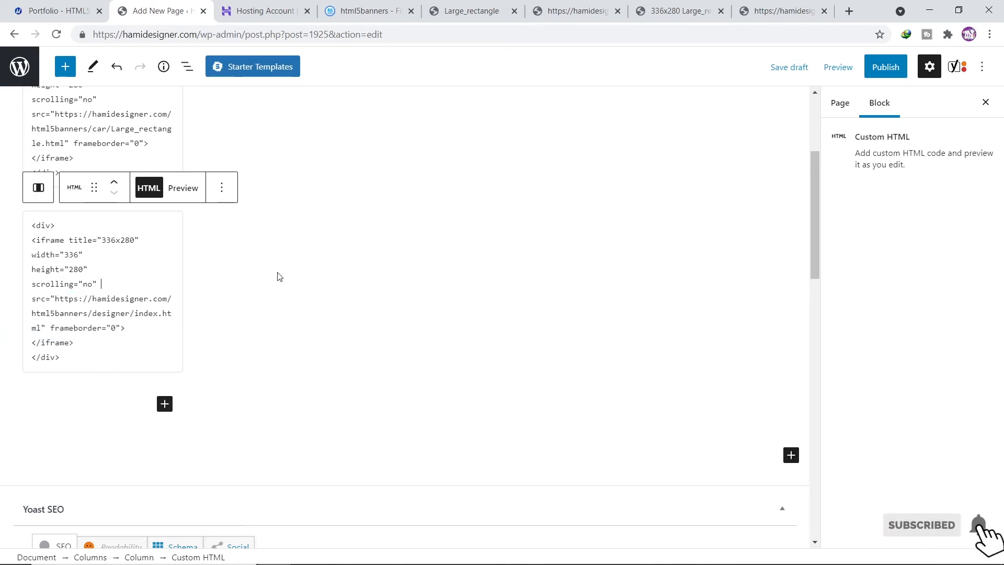
Insert a Custom HTML block in the third column and paste in the car banner's iframe code from the first block.
scroll(278, 277, up, 3)
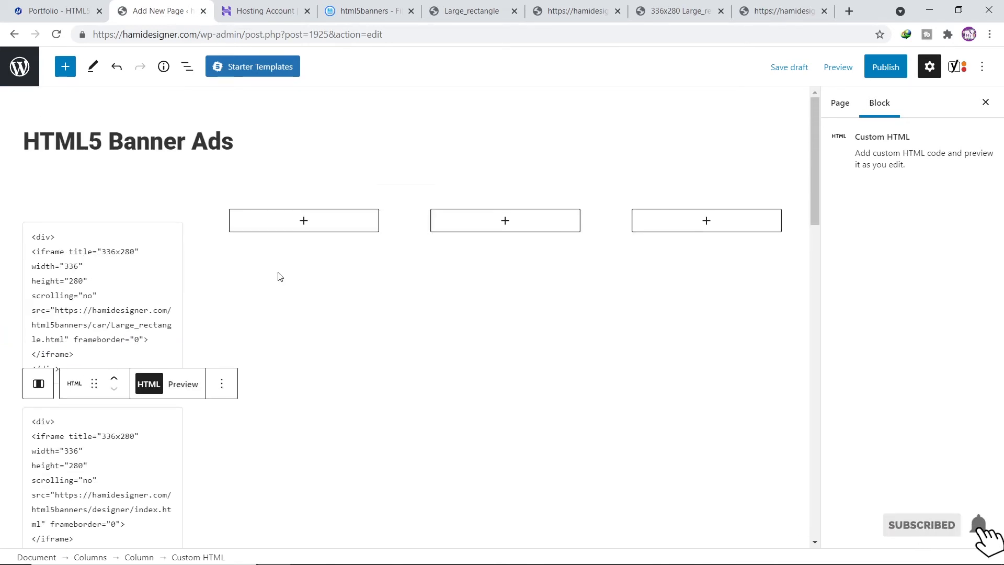
click(508, 237)
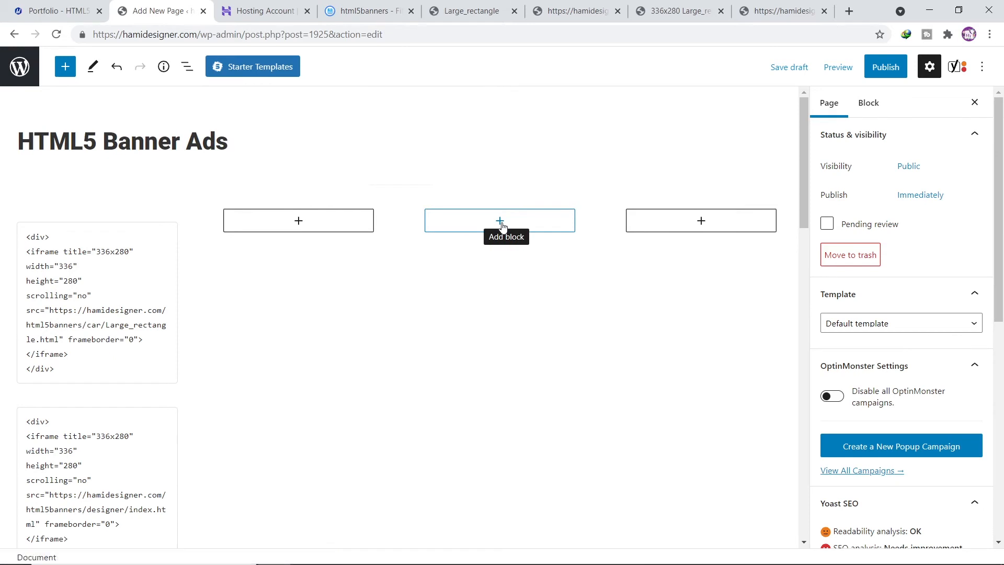
click(500, 224)
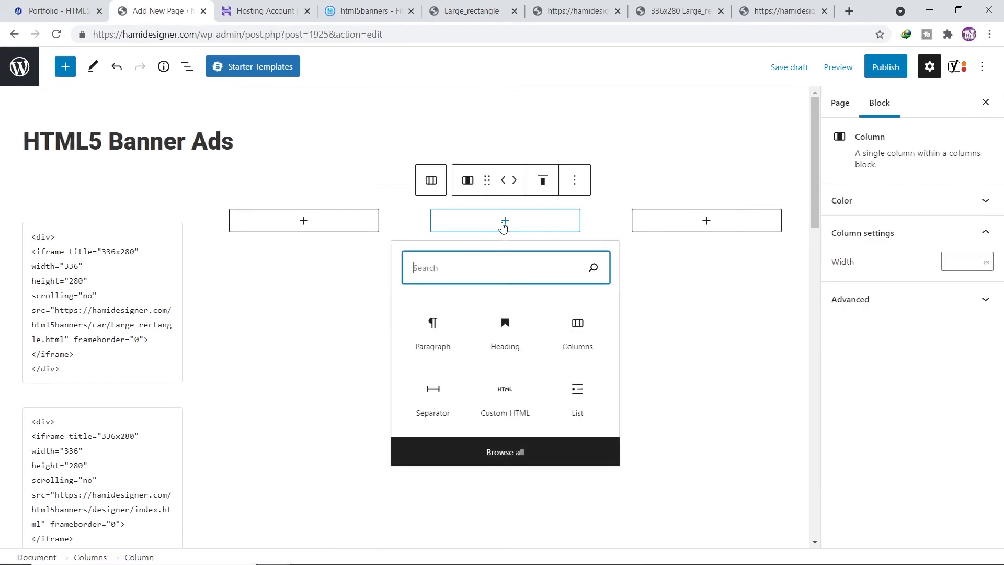
click(505, 402)
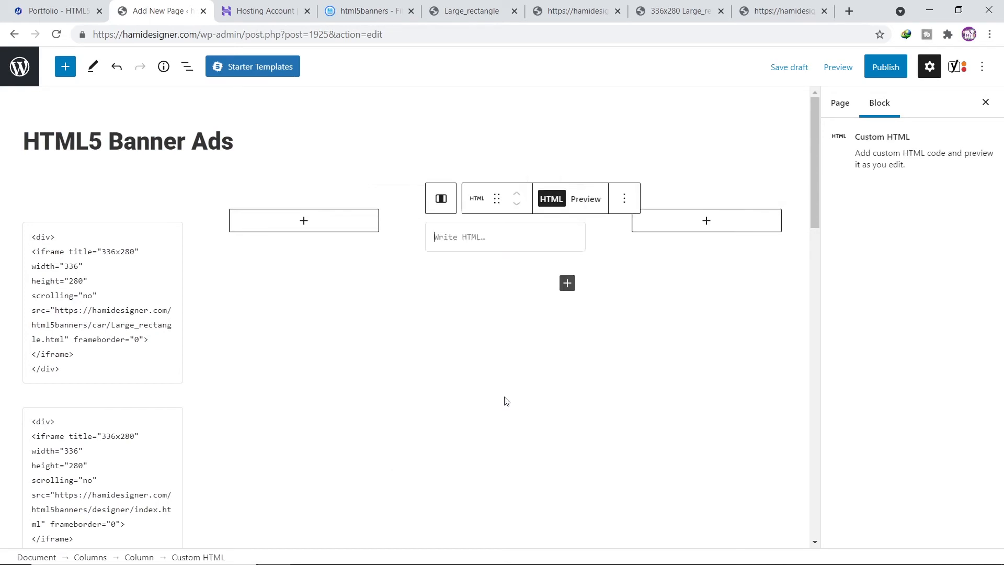
click(72, 296)
key(ctrl+a)
key(ctrl+c)
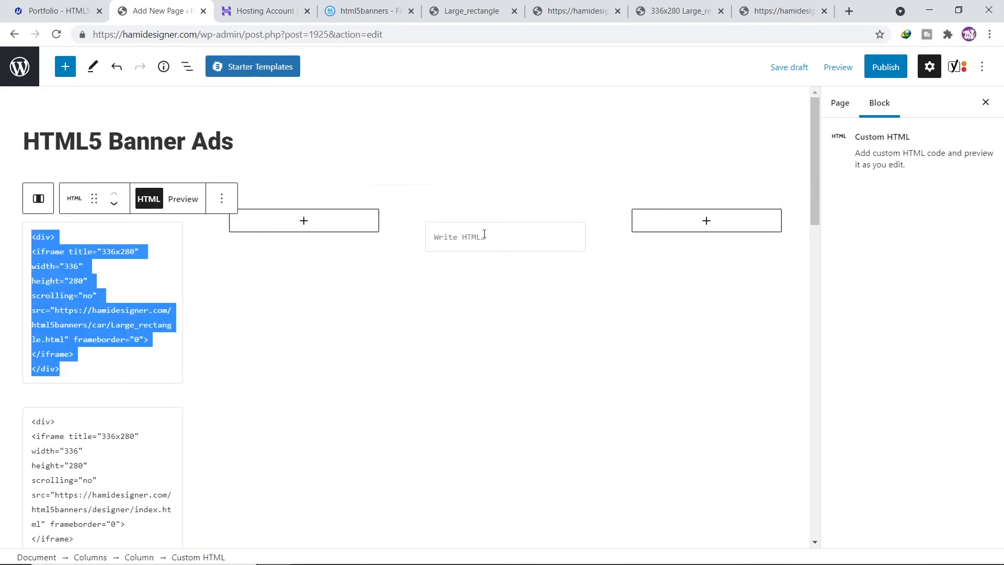
click(484, 234)
key(ctrl+v)
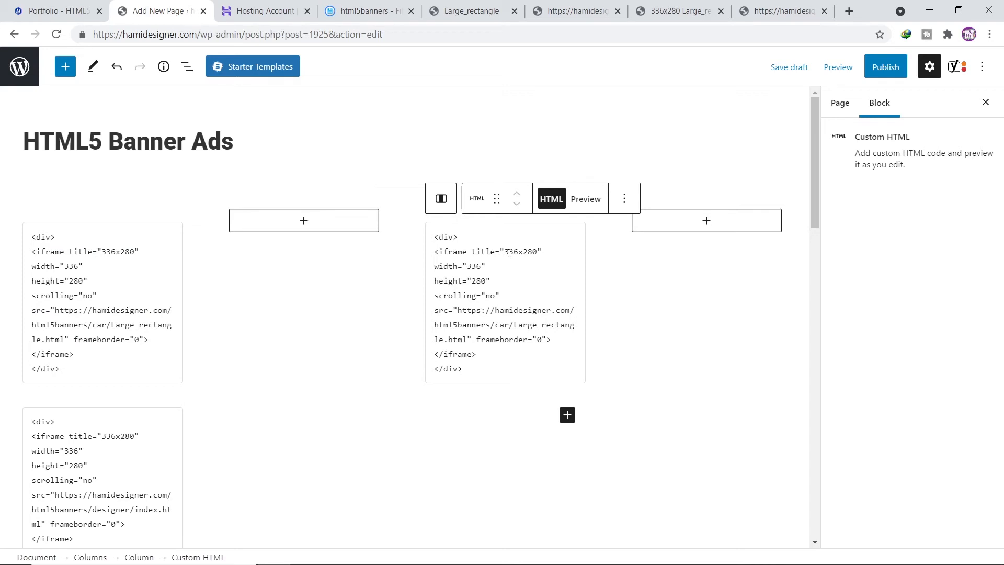
Change the third column's iframe title to 300x600, its width to 300 and its height to 600.
text(3)
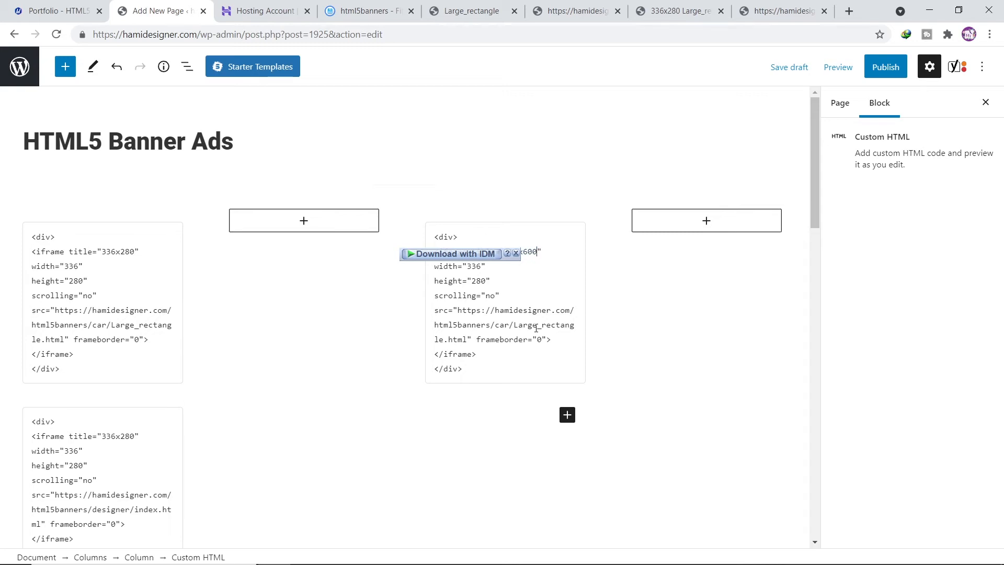
double_click(474, 266)
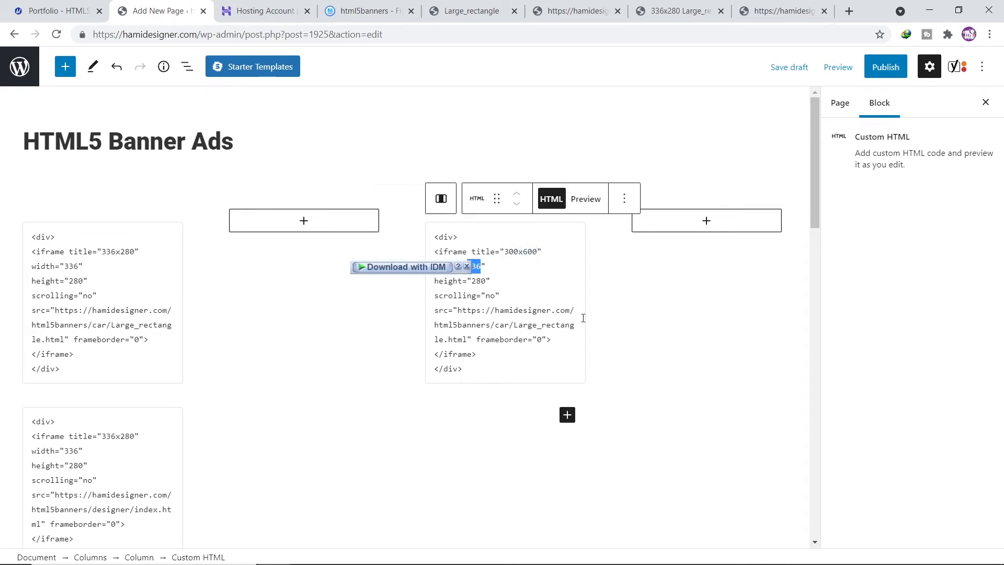
text(300)
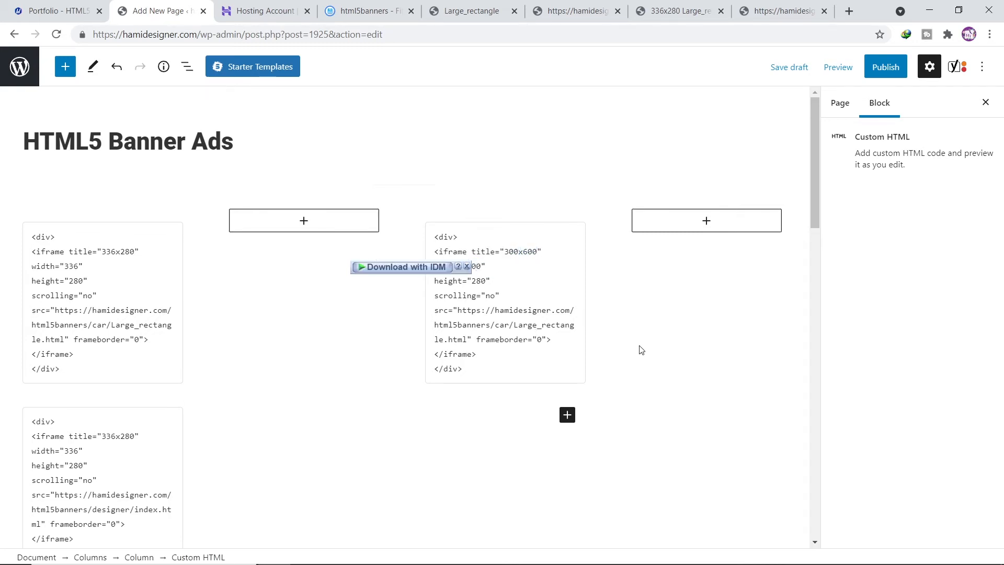
double_click(477, 280)
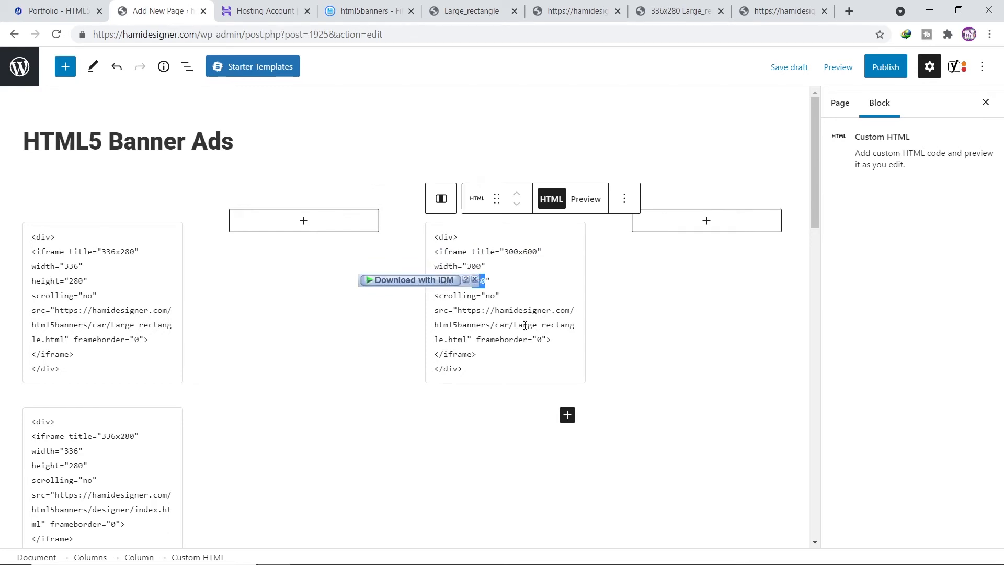
text(600)
drag(459, 308, 472, 340)
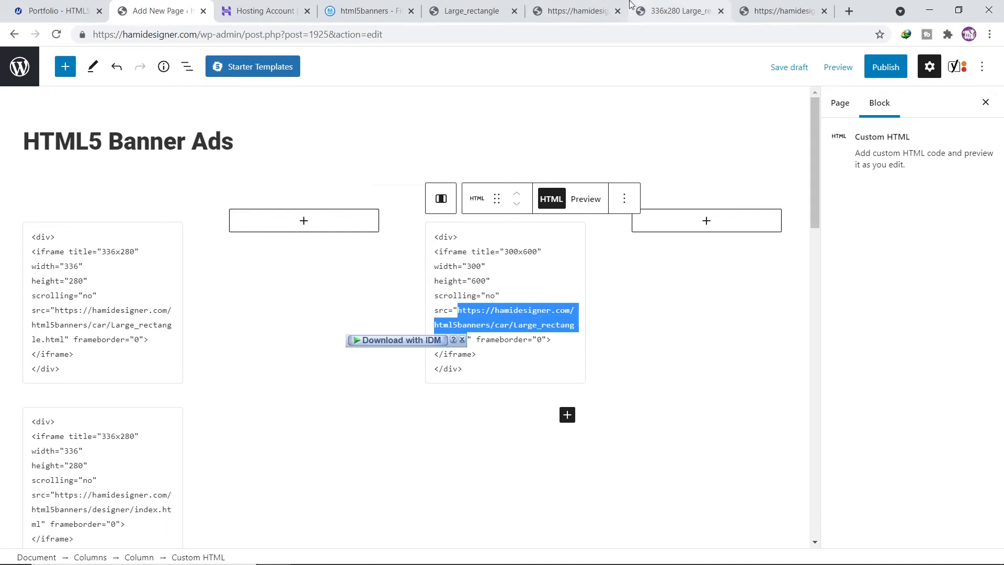
click(579, 5)
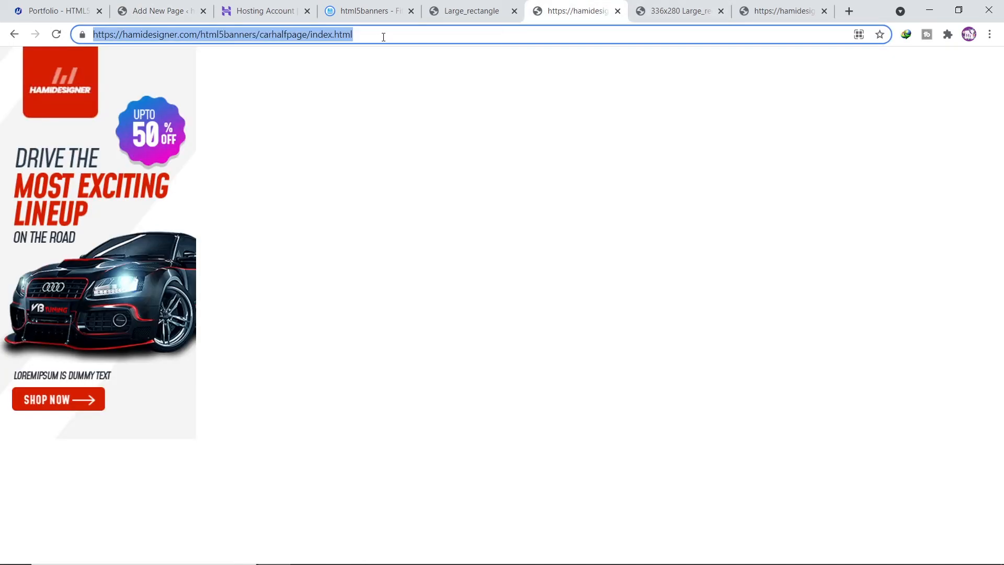
click(157, 11)
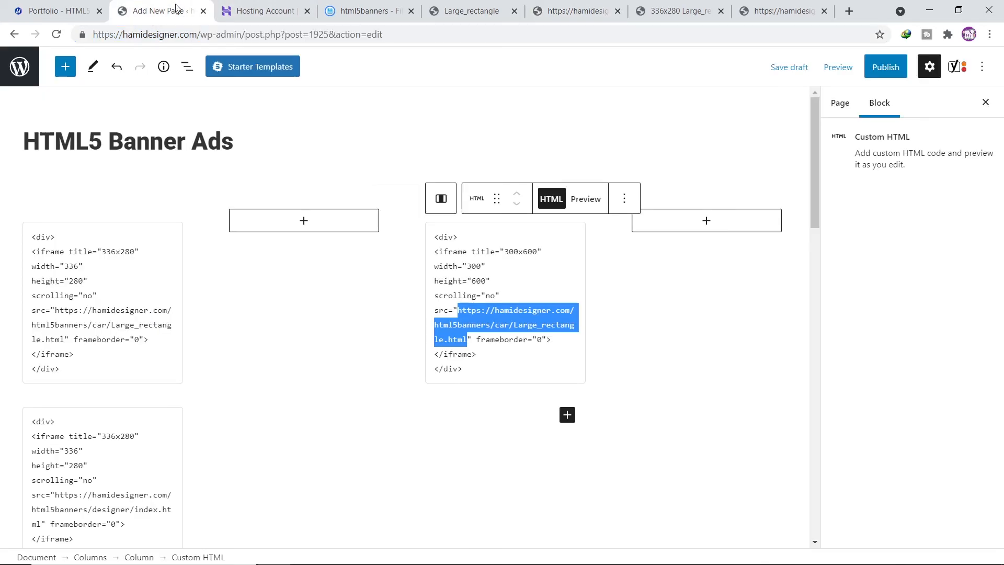
text(https://hamidesigner.com/html5banners/carhalfpage/index.html)
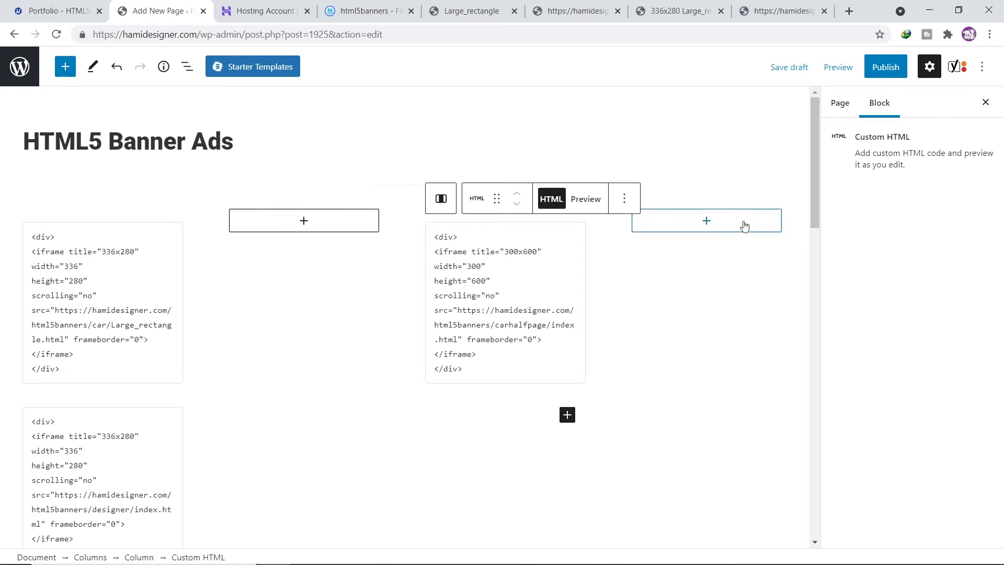
Insert an empty column between the half-page banner's column and the last one, and add a Custom HTML block to the last column.
click(610, 230)
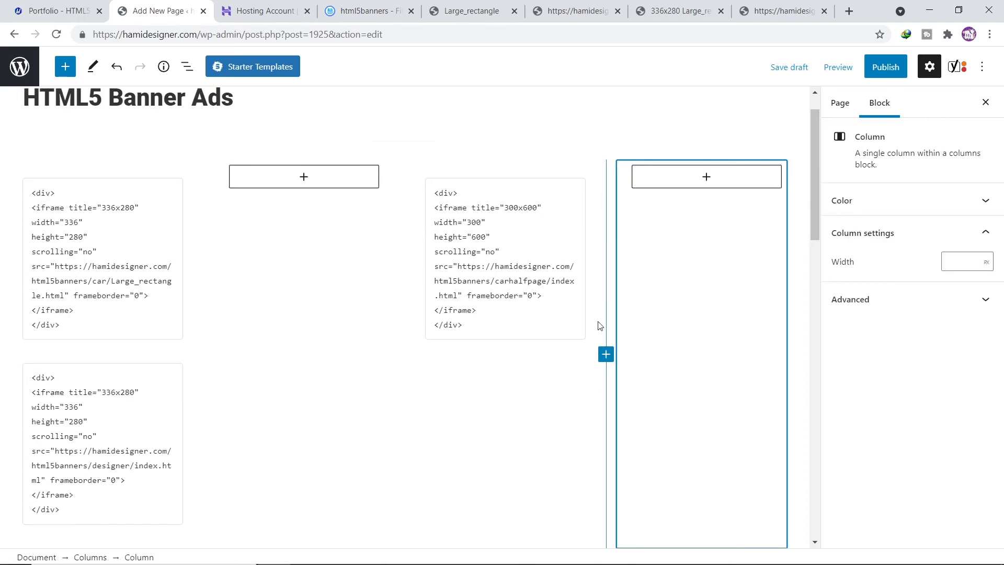
click(606, 355)
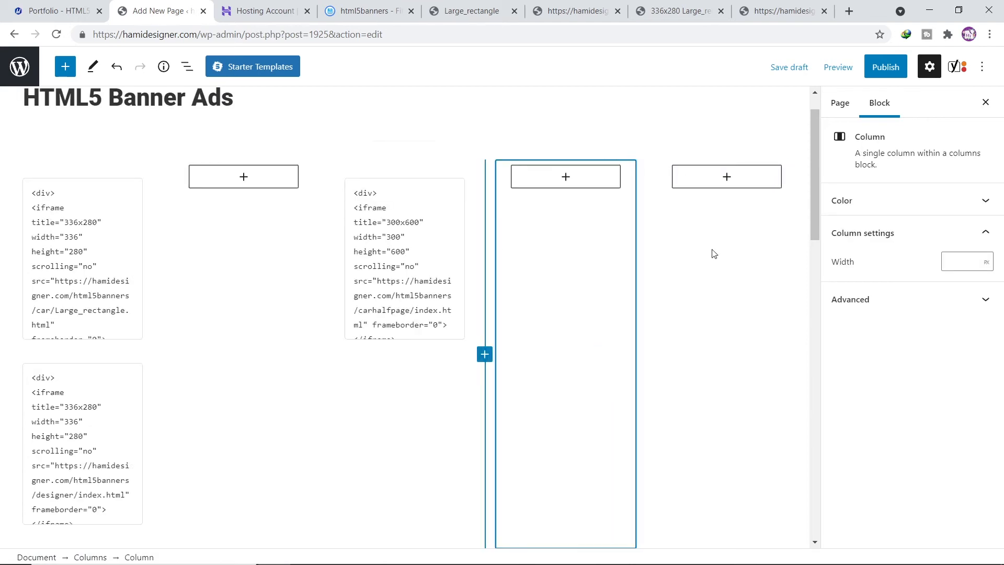
click(722, 178)
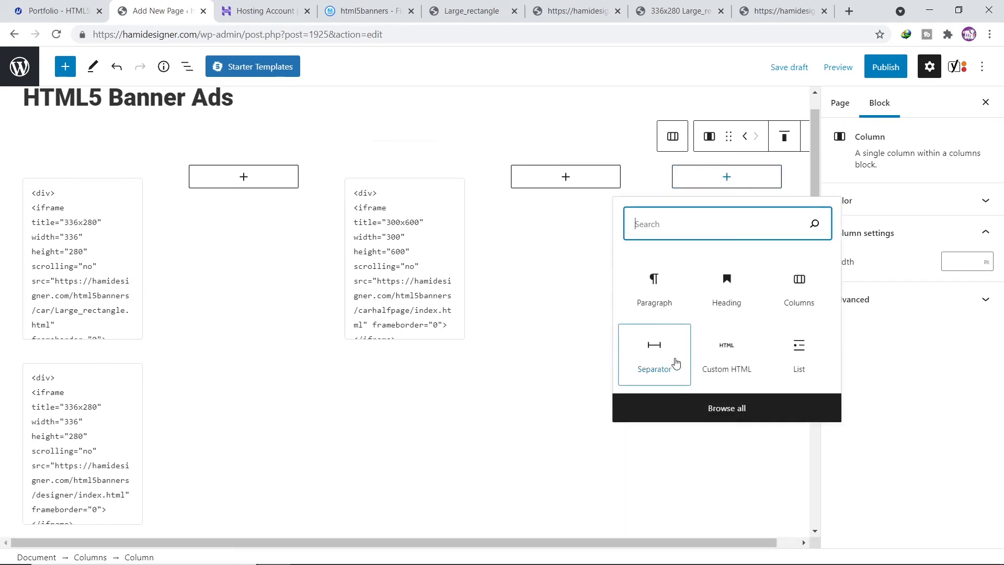
click(728, 364)
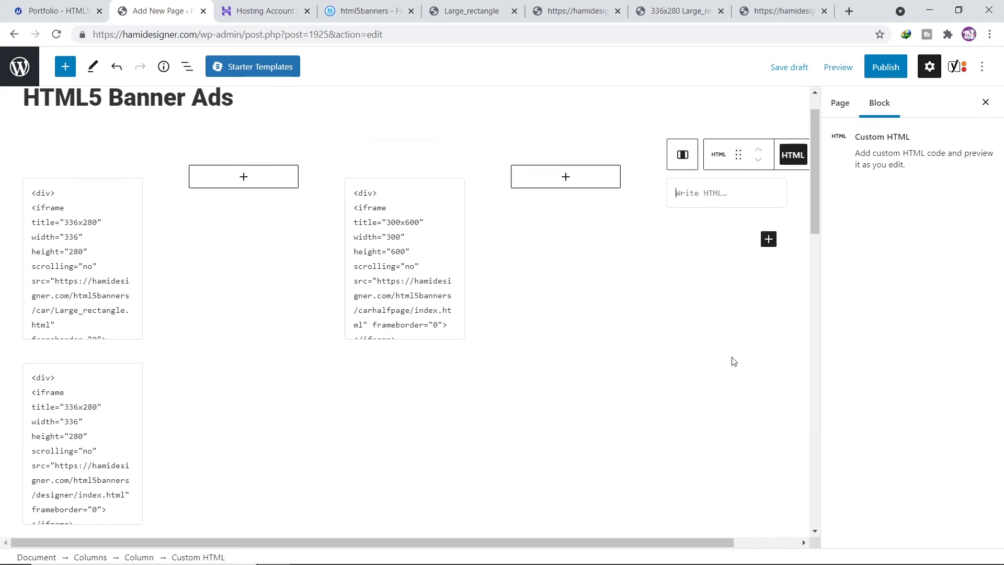
Copy the third column's 300x600 iframe code into the last column's Custom HTML block.
click(415, 272)
key(ctrl+a)
key(ctrl+c)
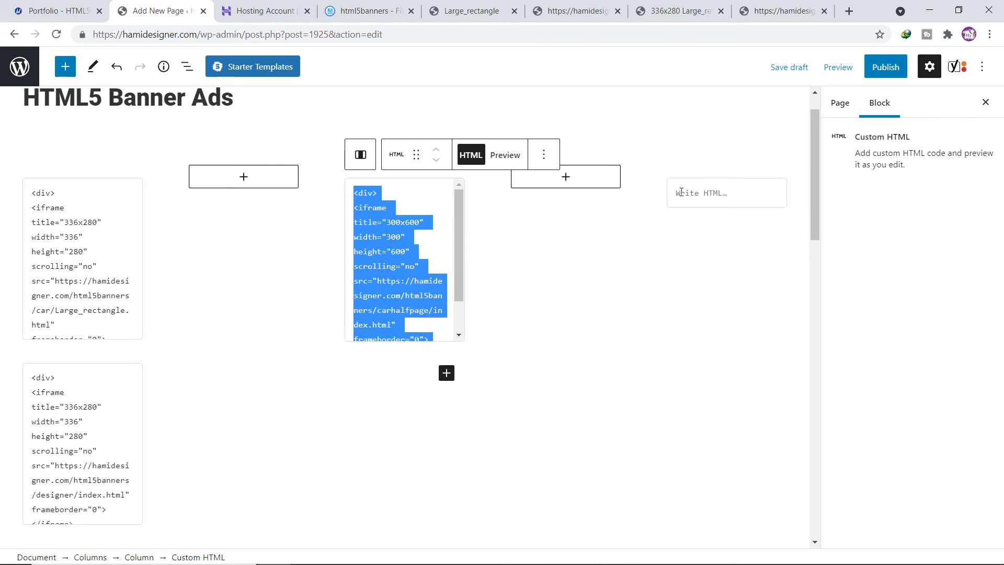
click(685, 195)
key(ctrl+v)
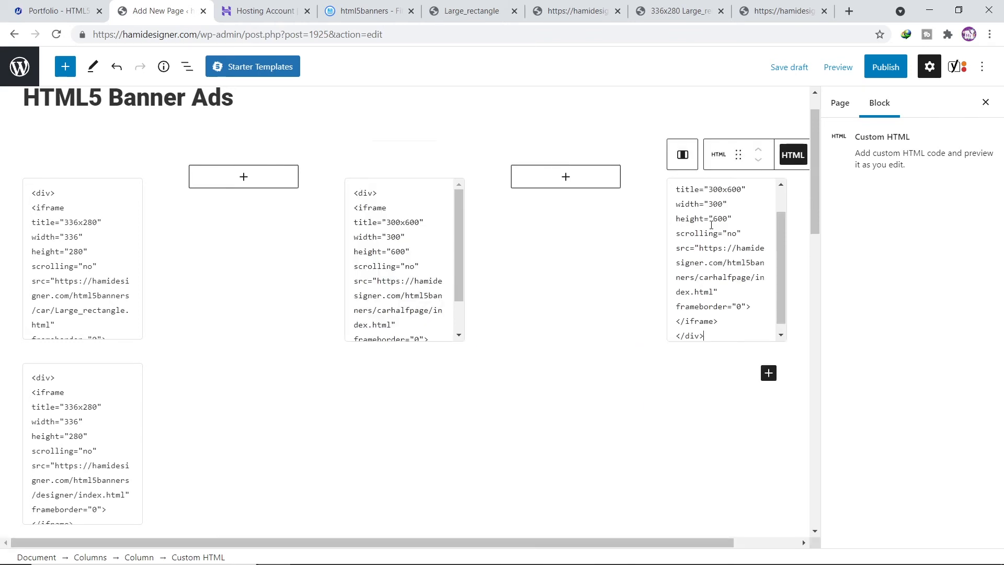
click(779, 2)
click(164, 36)
key(ctrl+c)
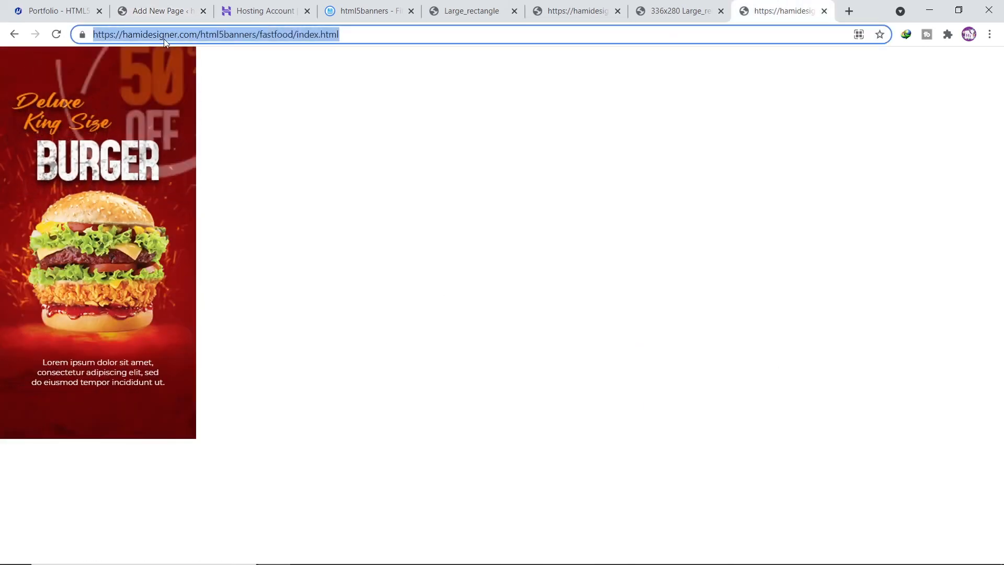
click(151, 16)
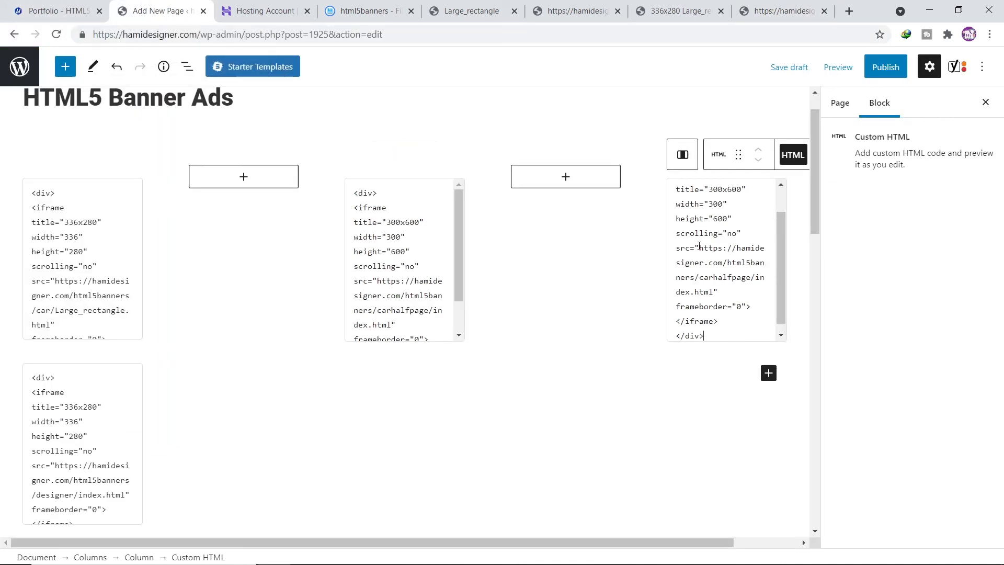
drag(701, 247, 711, 296)
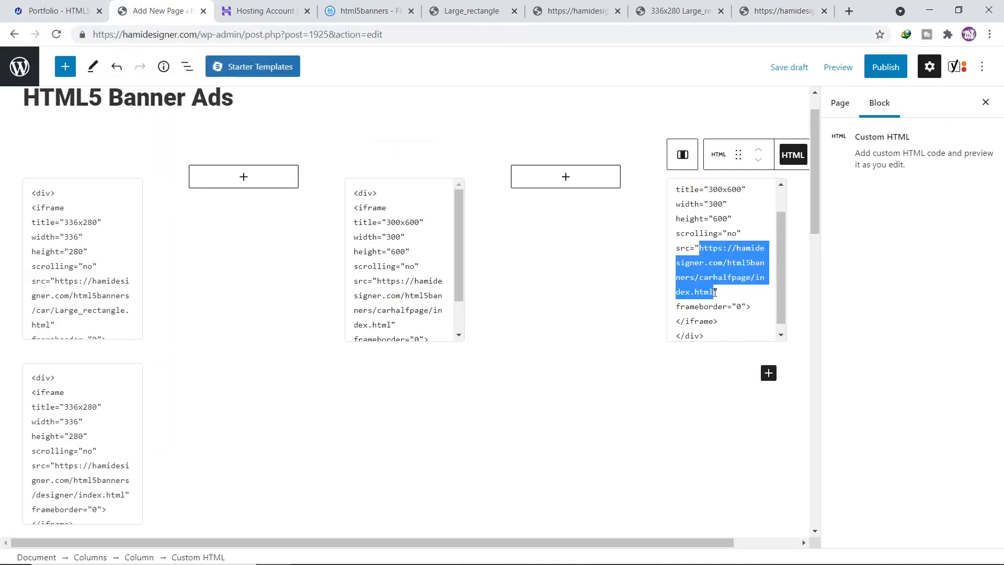
key(ctrl+v)
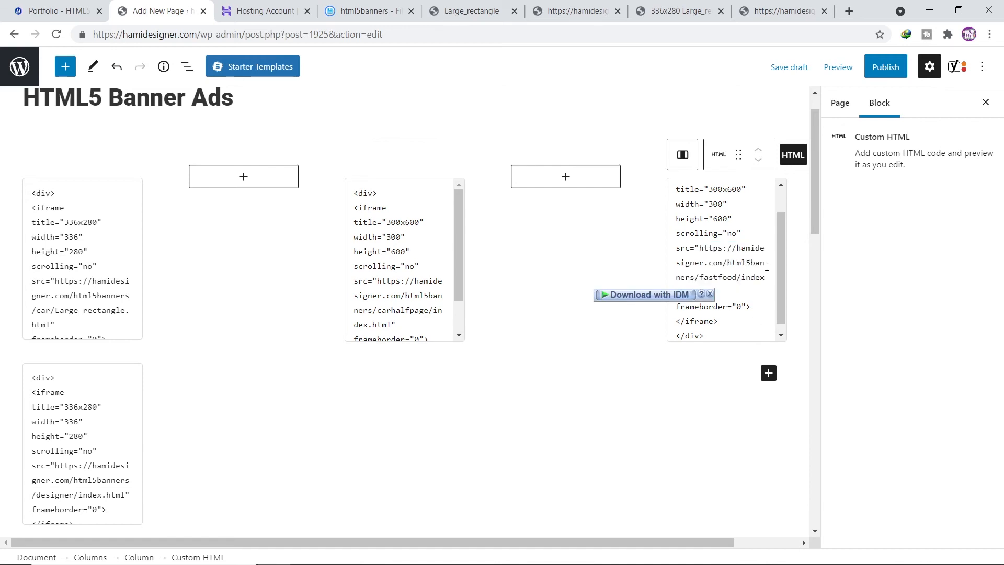
drag(780, 273, 782, 235)
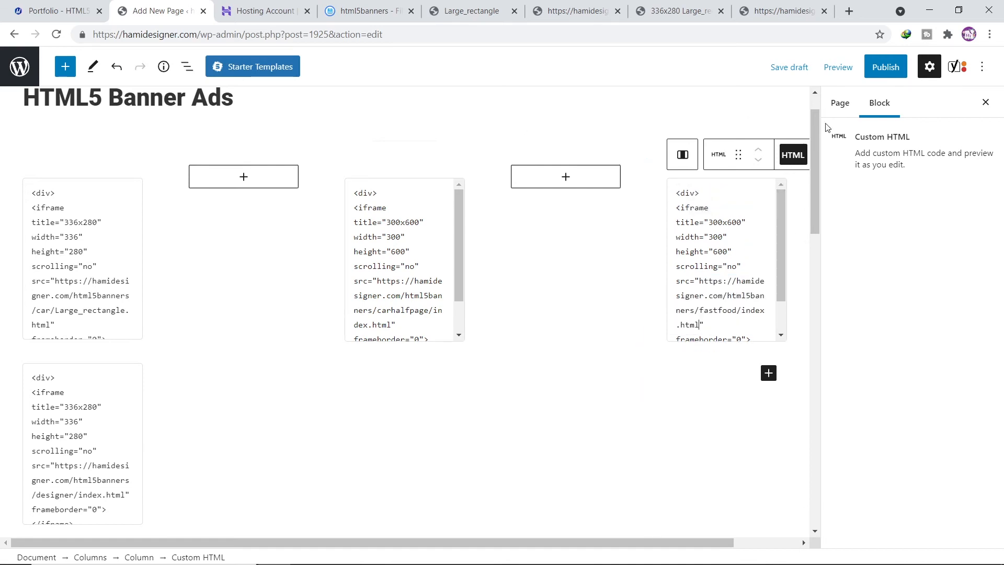
Publish the HTML5 Banner Ads page and open the live page.
click(880, 70)
click(865, 70)
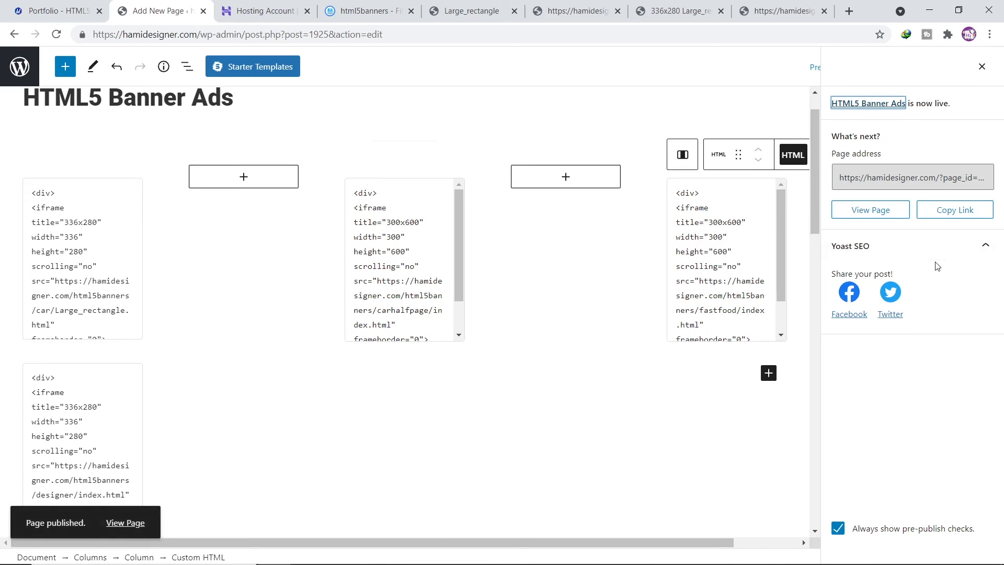
click(894, 212)
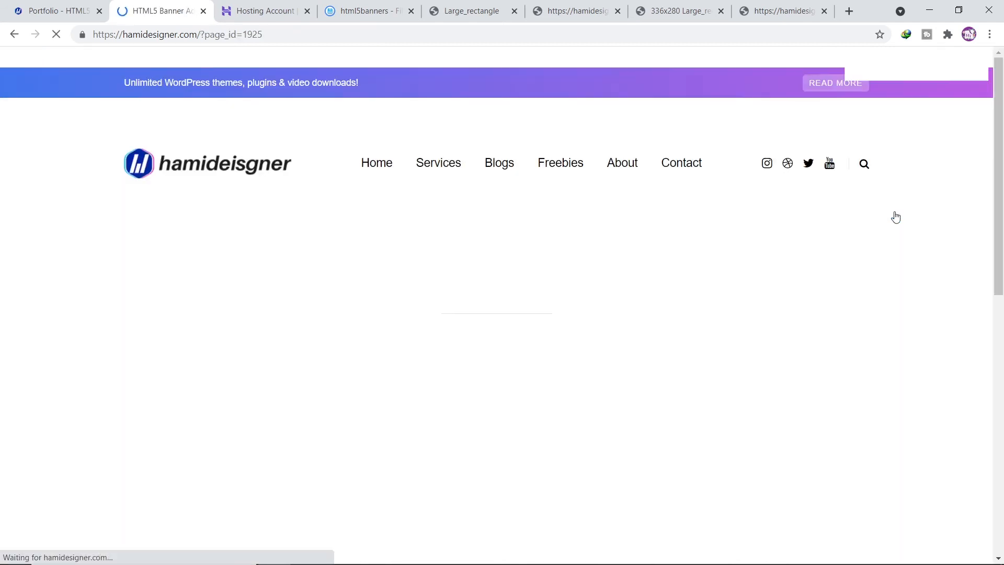
Examine the embedded banners on the live page and test the designer banner's click-through link, closing the tab it opens.
scroll(302, 212, down, 4)
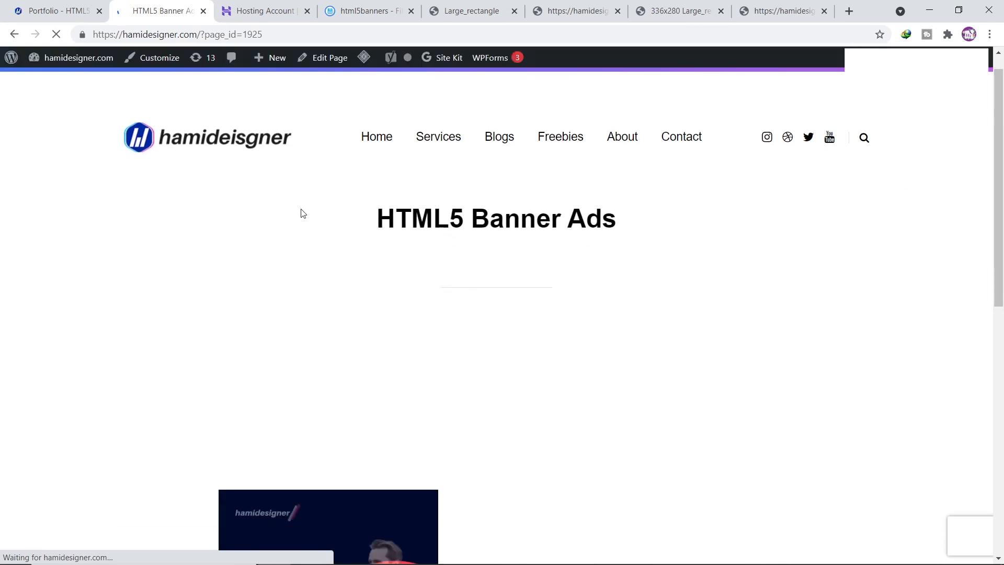
scroll(688, 261, up, 1)
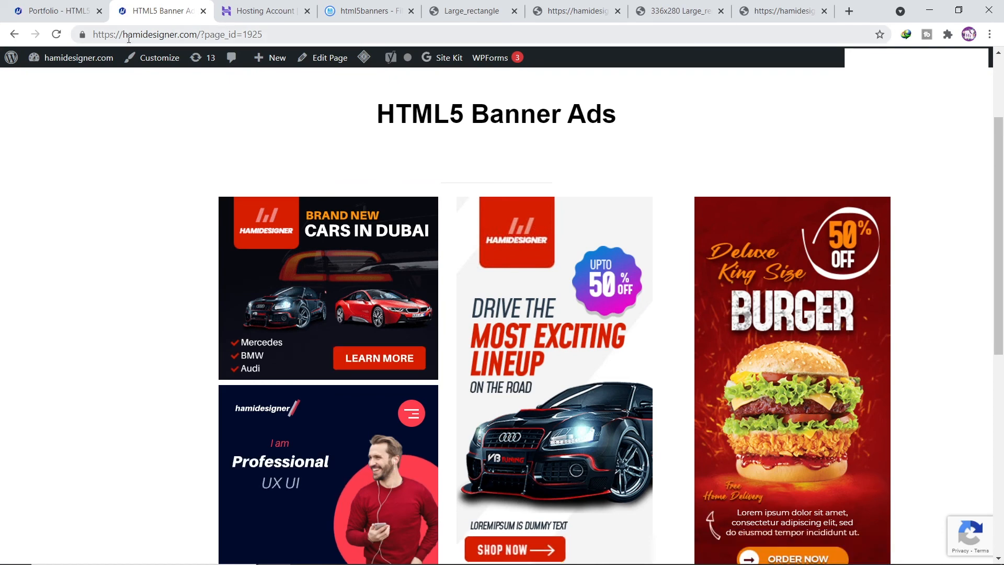
scroll(181, 128, down, 2)
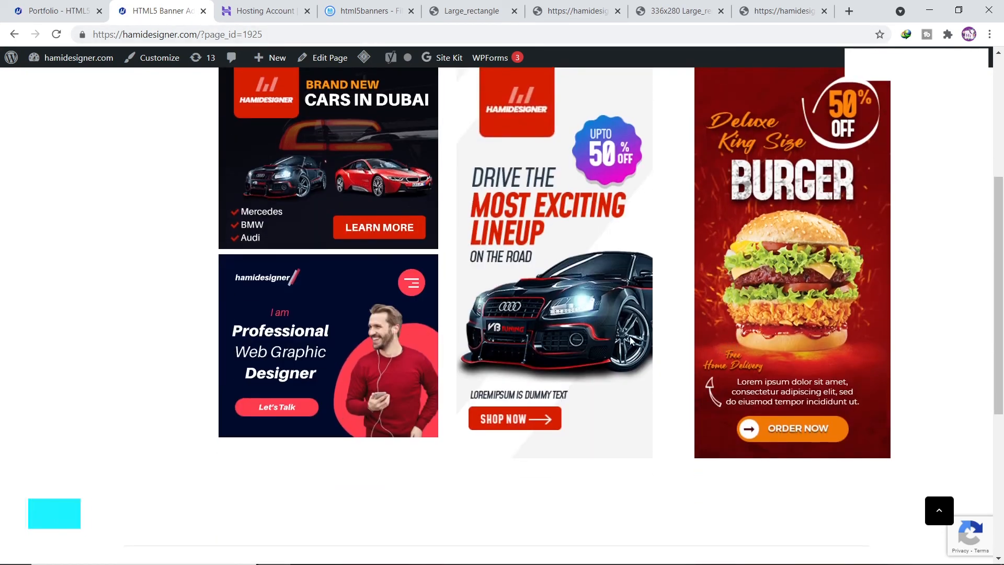
scroll(538, 330, up, 1)
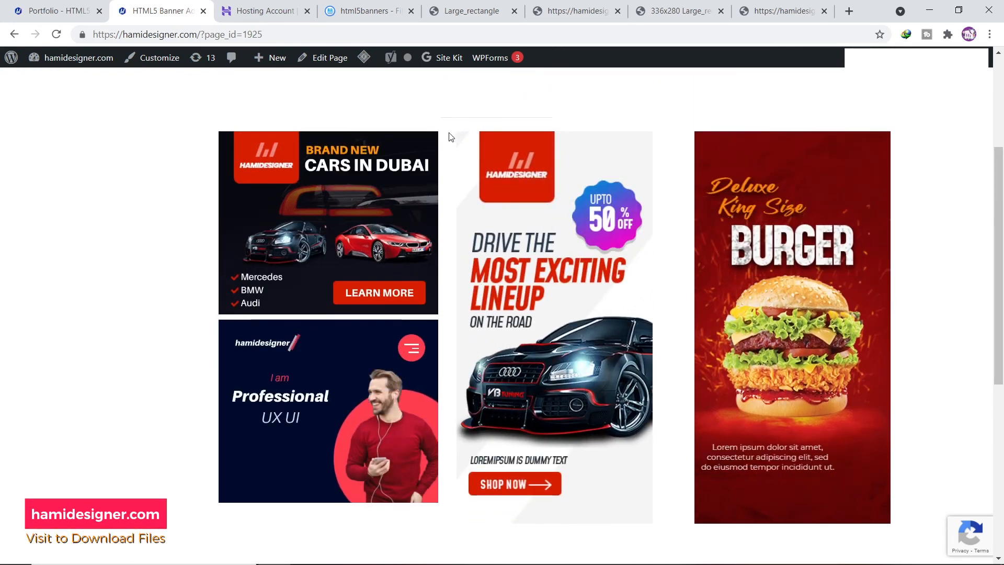
scroll(560, 138, up, 3)
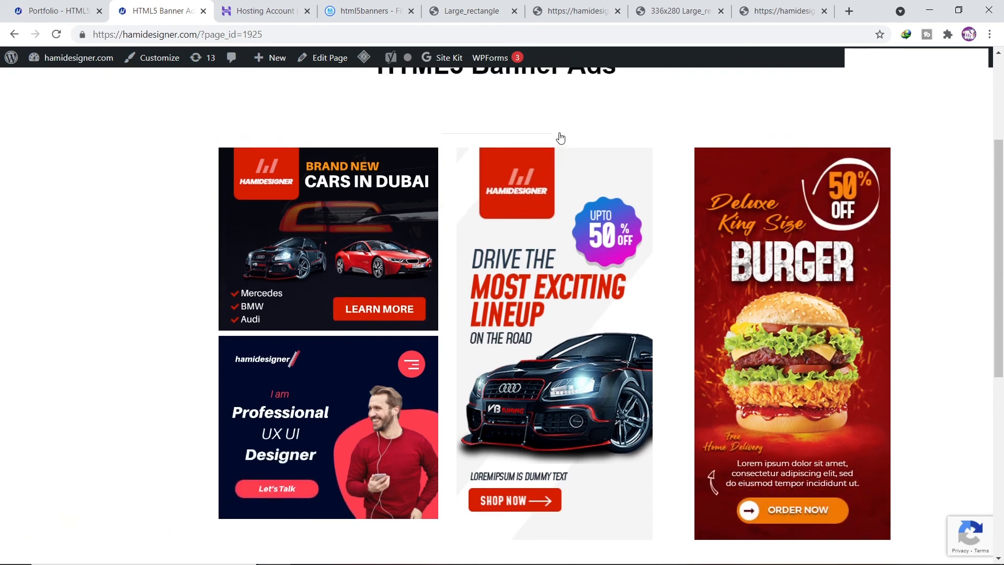
scroll(560, 146, down, 5)
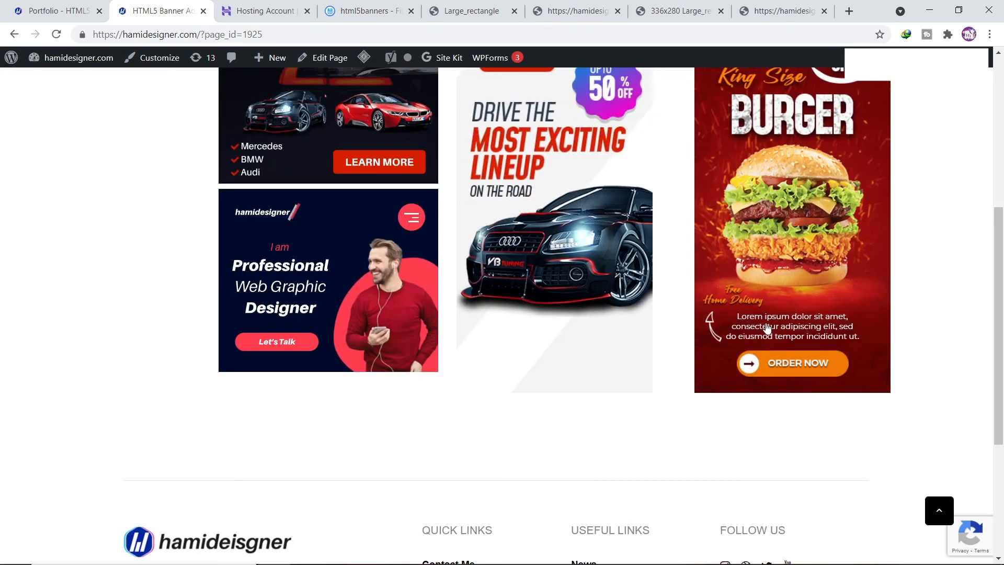
scroll(764, 311, up, 2)
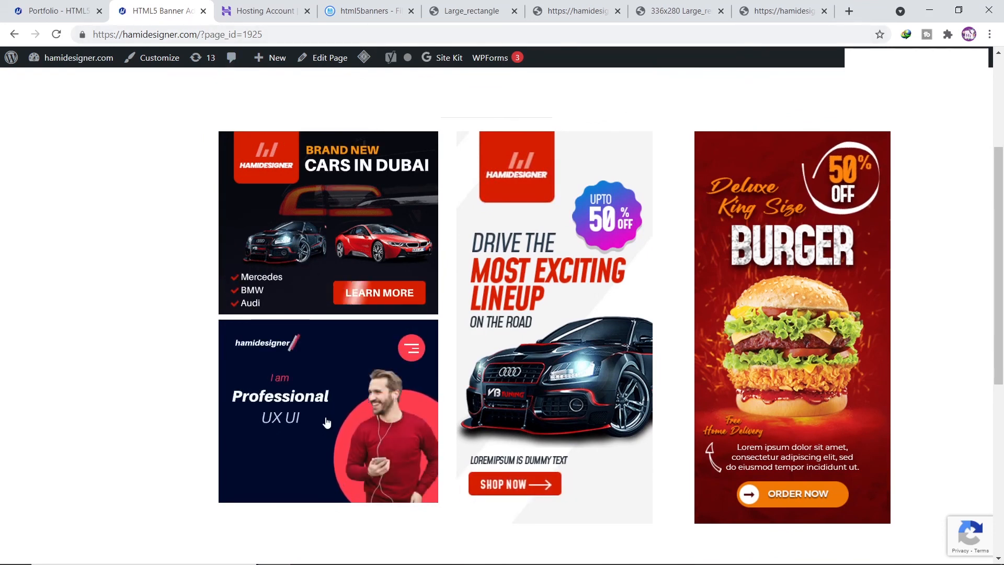
click(319, 426)
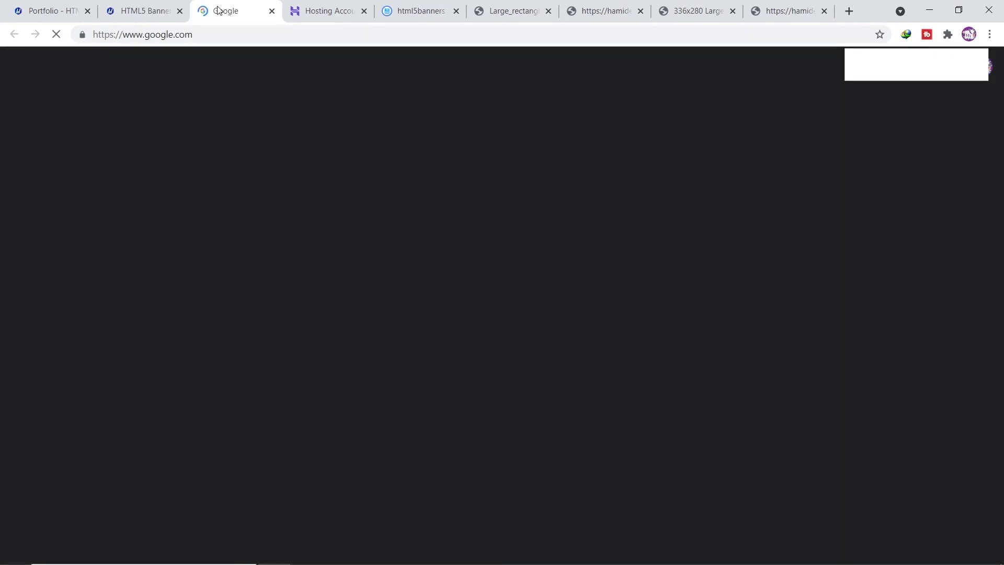
middle_click(240, 5)
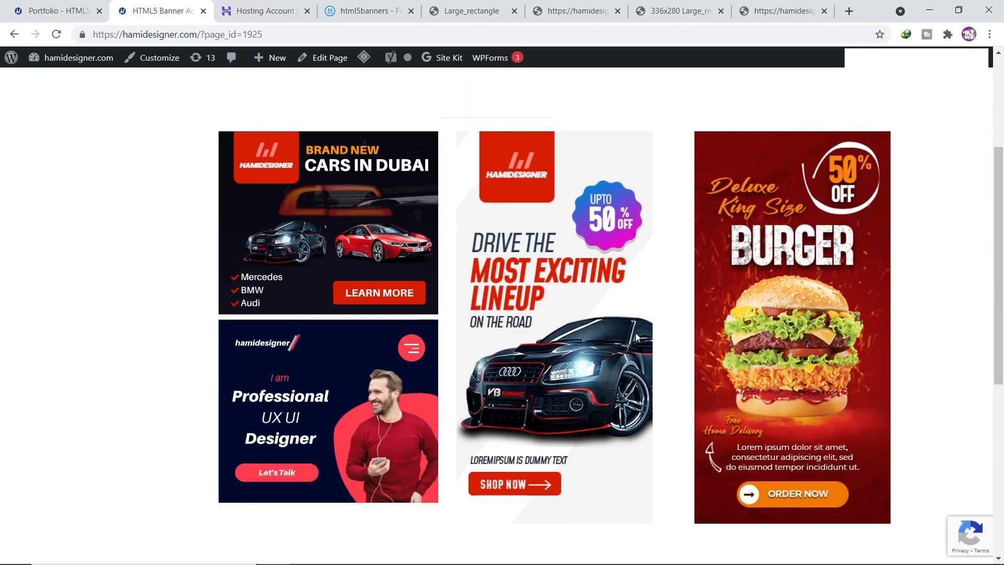
scroll(672, 207, up, 3)
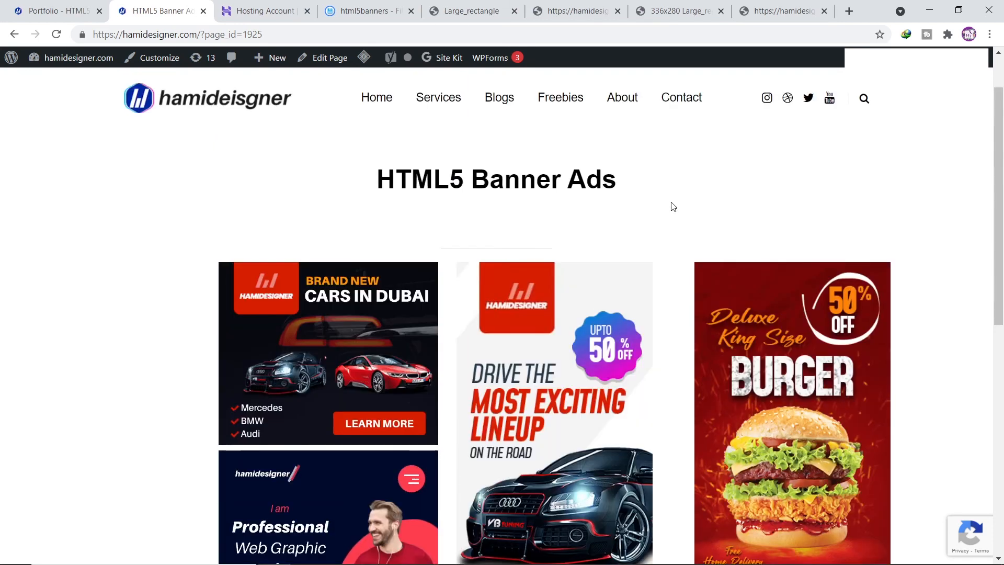
scroll(672, 208, down, 4)
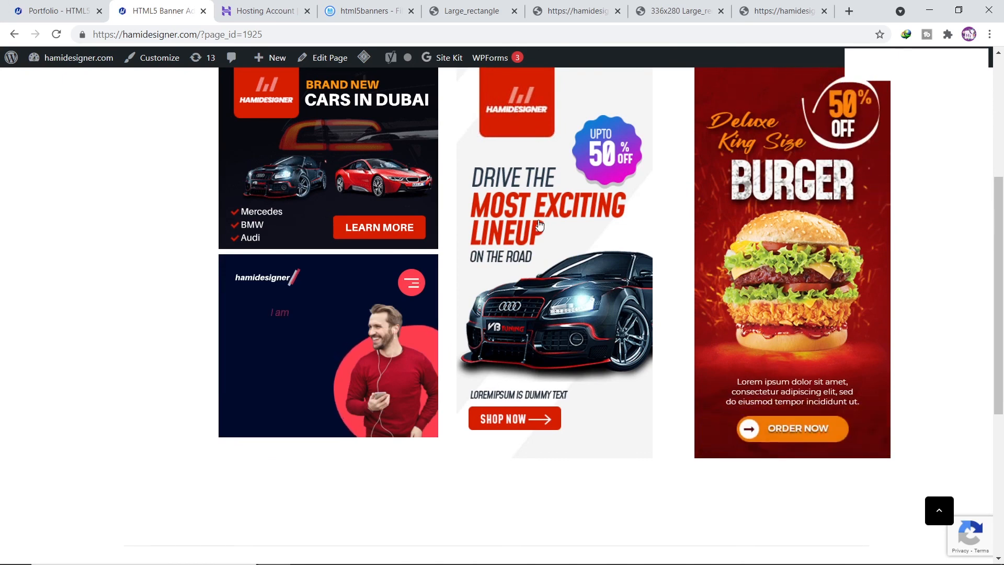
scroll(289, 304, up, 1)
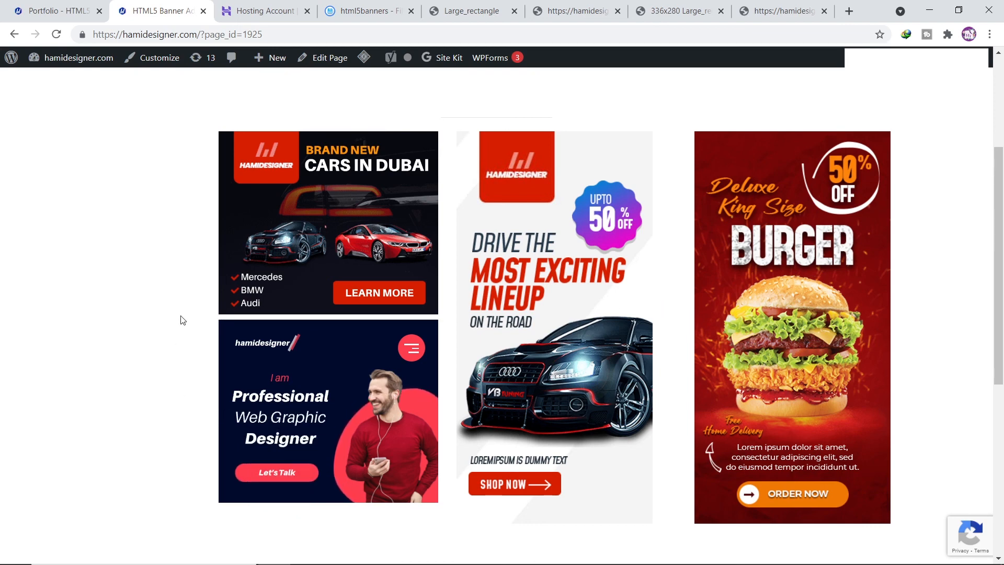
scroll(182, 320, up, 4)
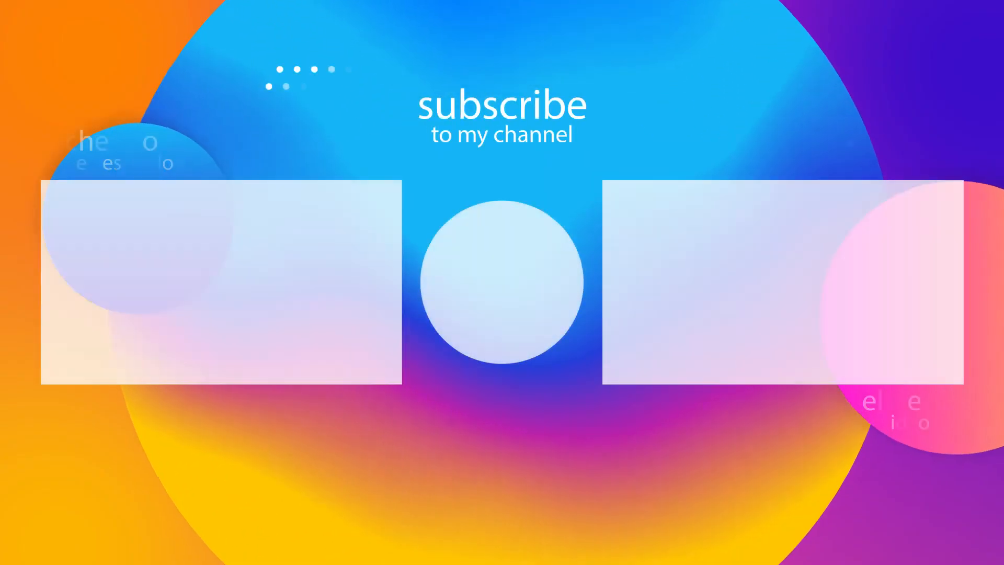